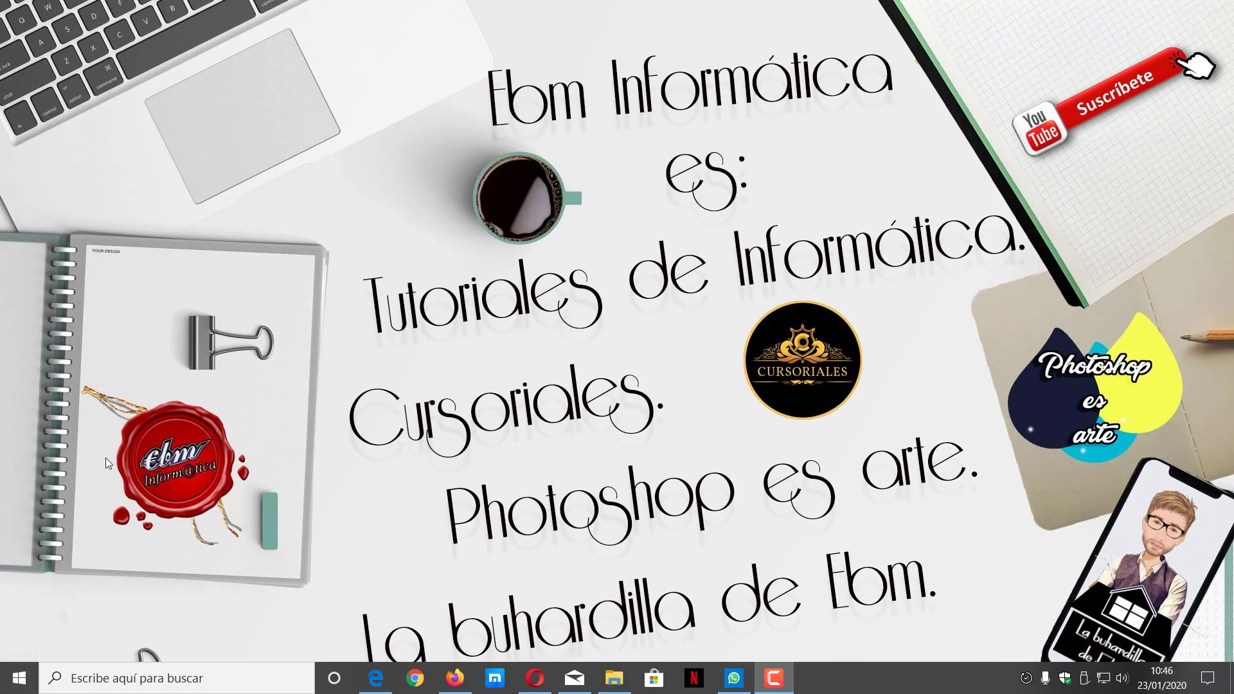
Step: Launch Word from the Start menu, create a blank document and insert an empty equation
click(8, 682)
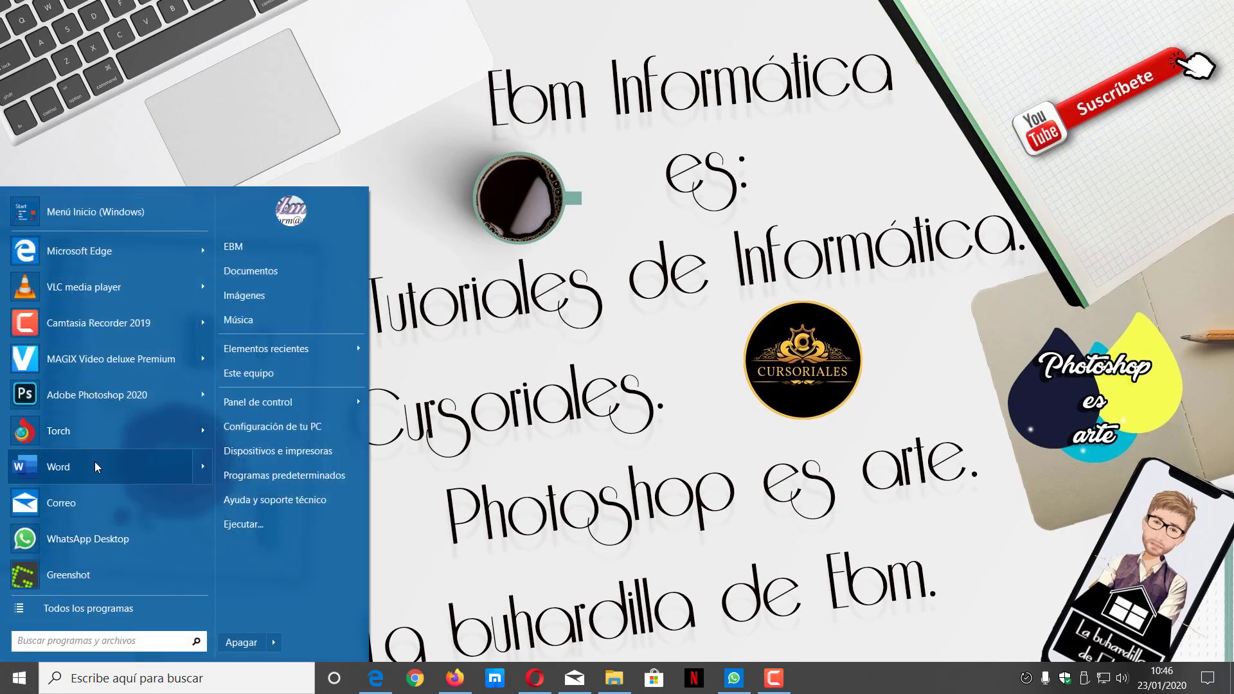
click(94, 462)
click(227, 165)
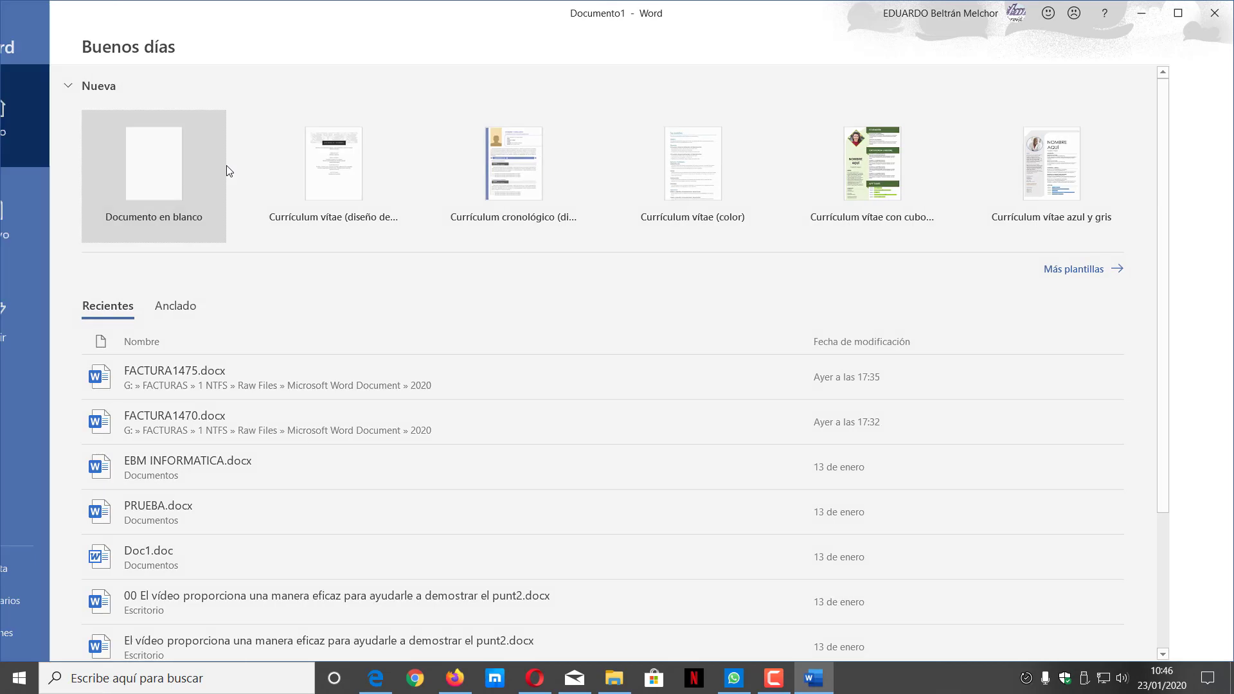
click(118, 40)
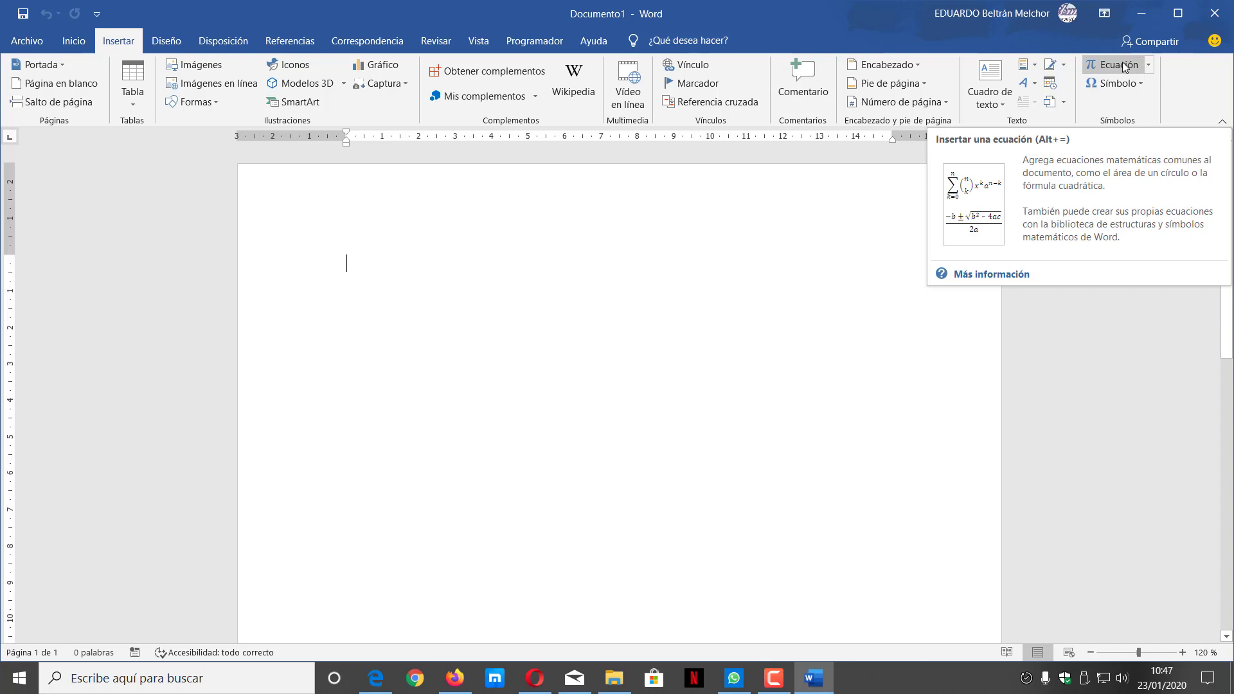
click(1118, 64)
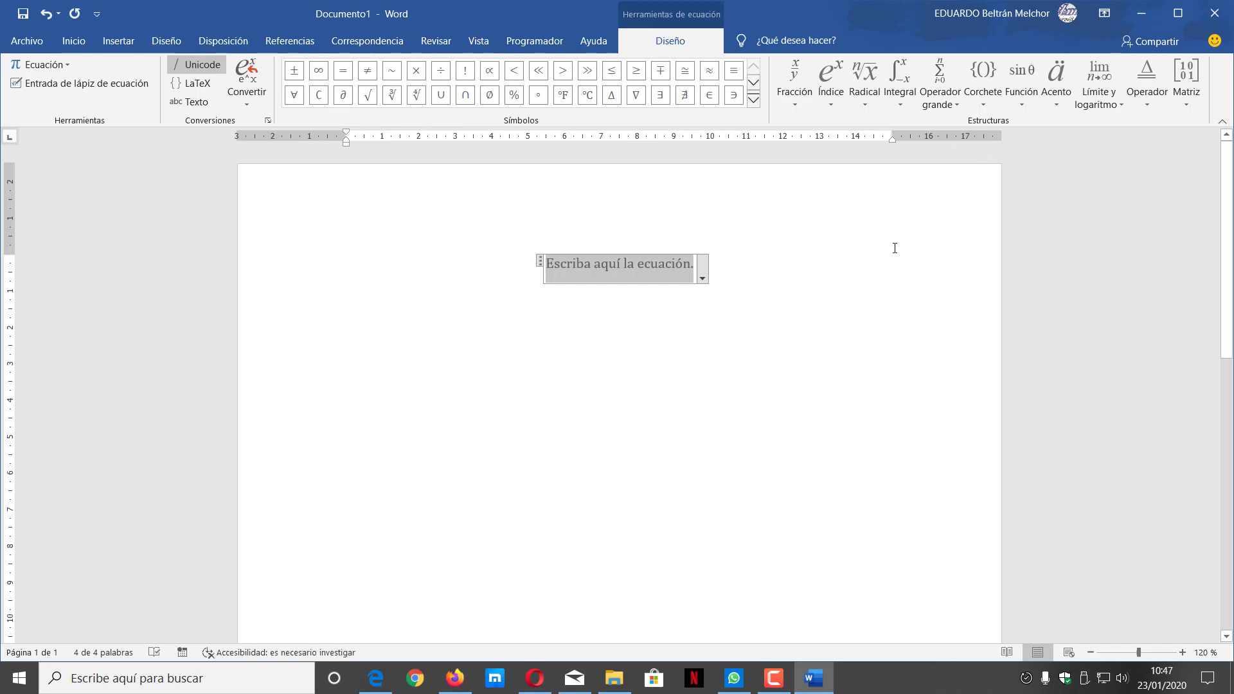
Step: Build a square-root equation containing 16
click(869, 103)
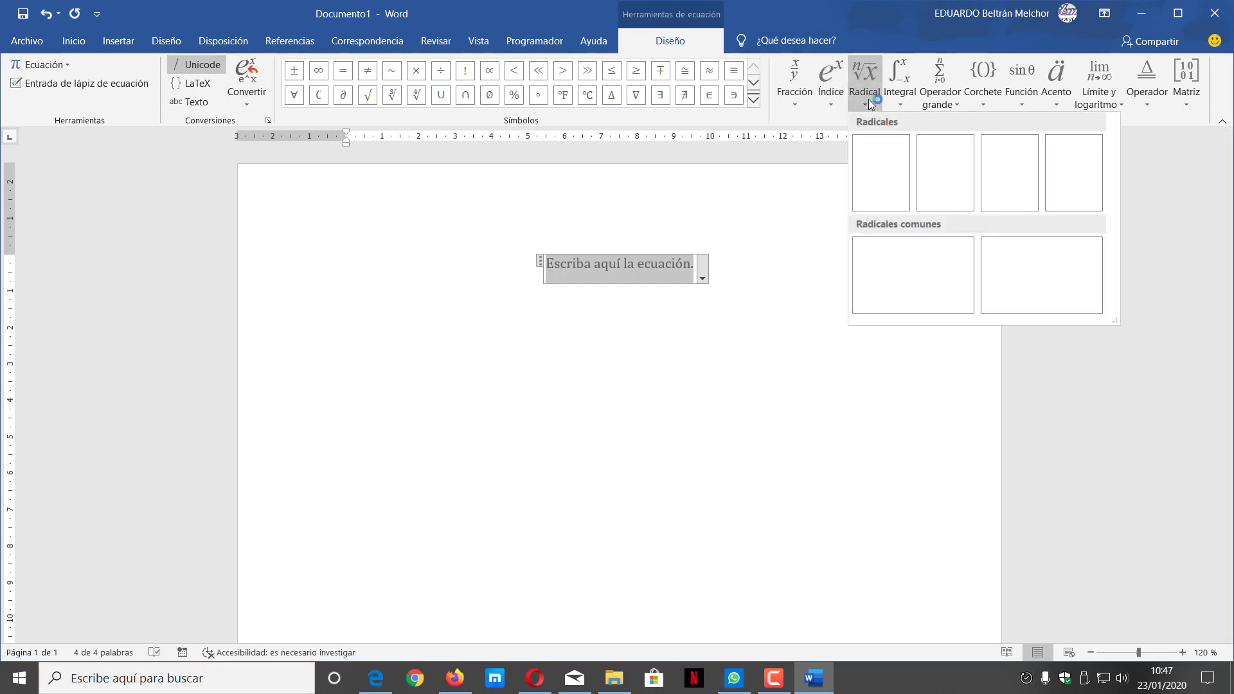
click(884, 169)
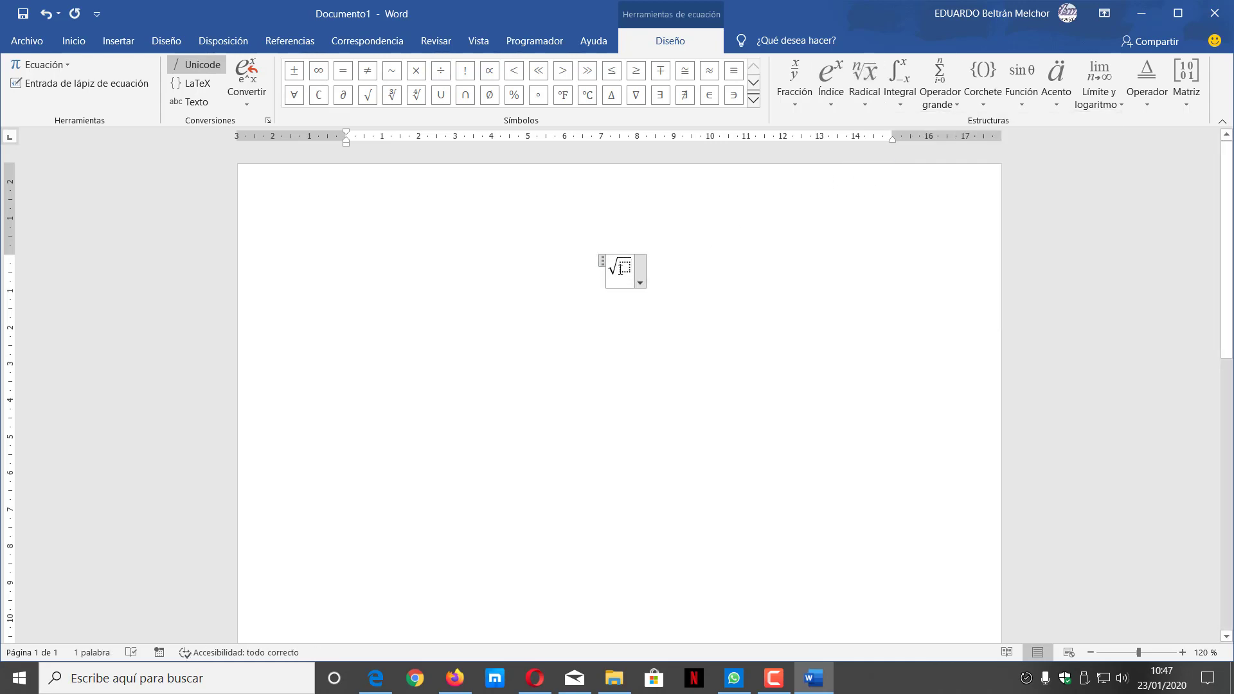
click(624, 267)
text(16)
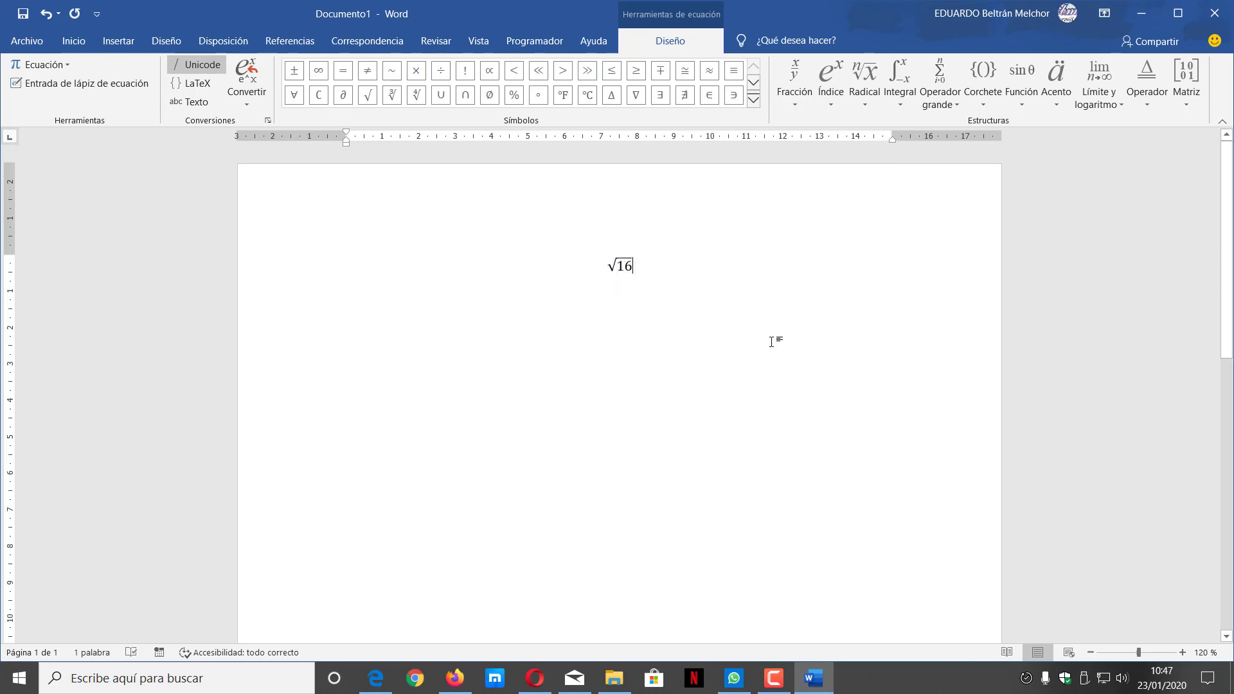
click(773, 343)
Step: Set the √16 equation's font size to 48 pt
click(645, 263)
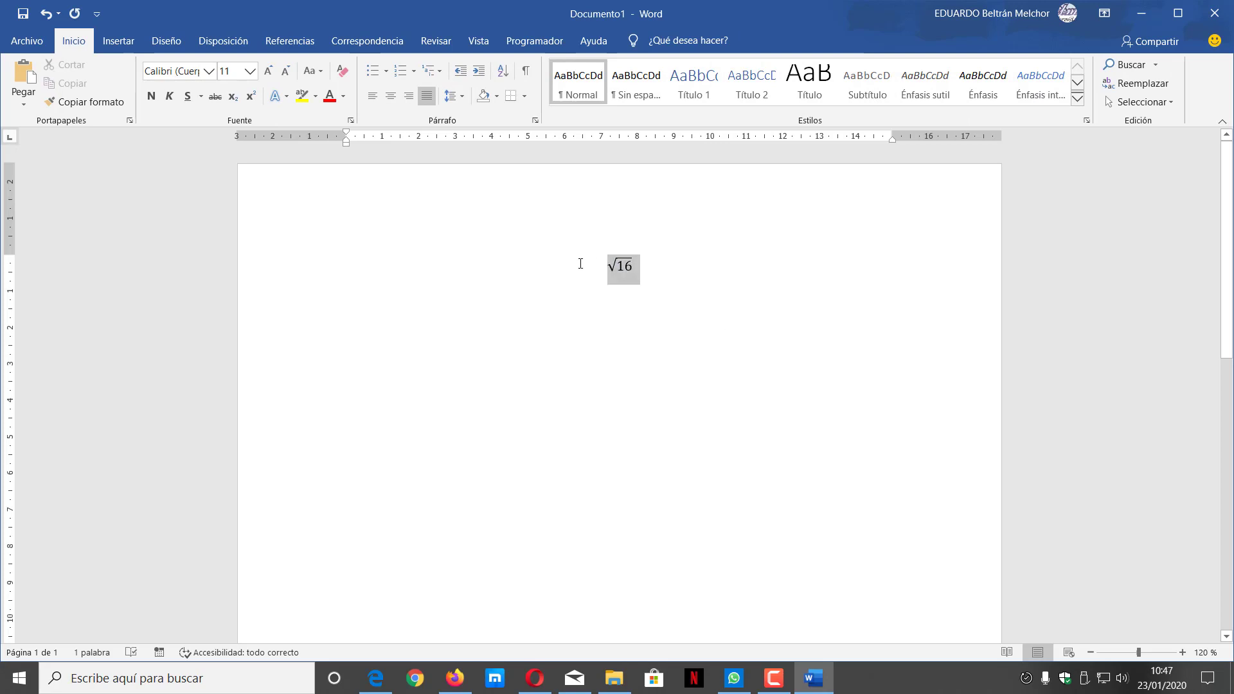
click(250, 72)
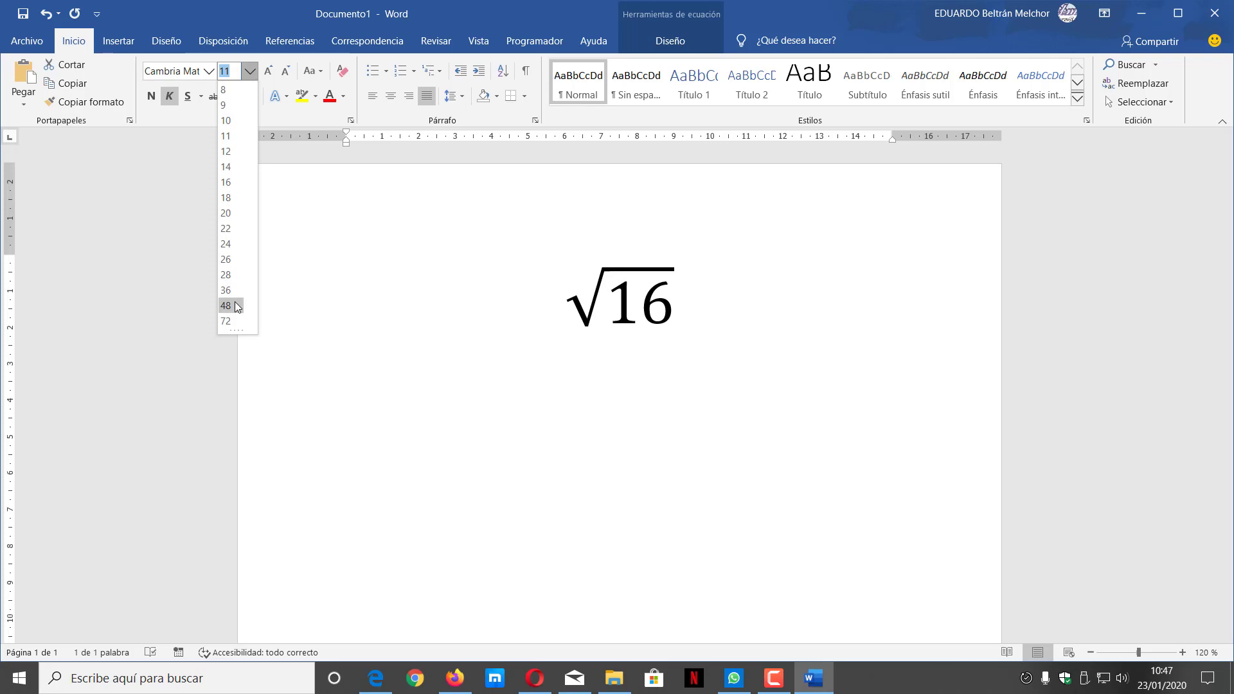
click(226, 305)
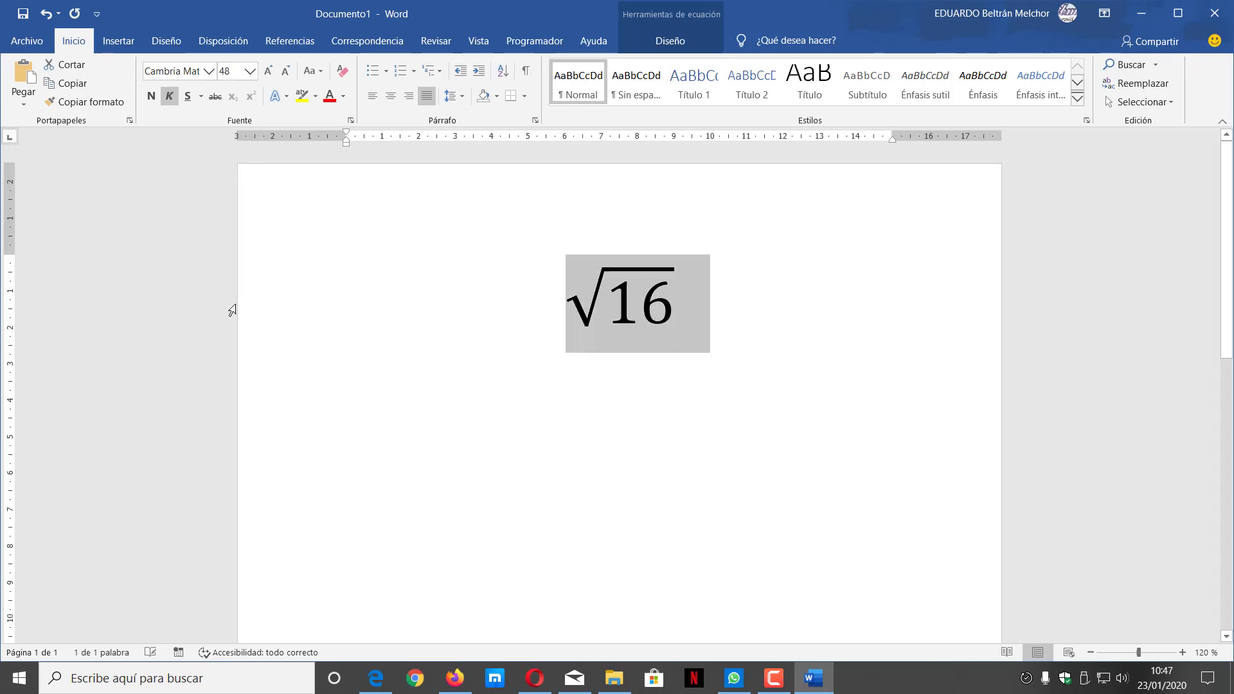
Step: Remove the extra space after 16 and leave the equation
double_click(660, 302)
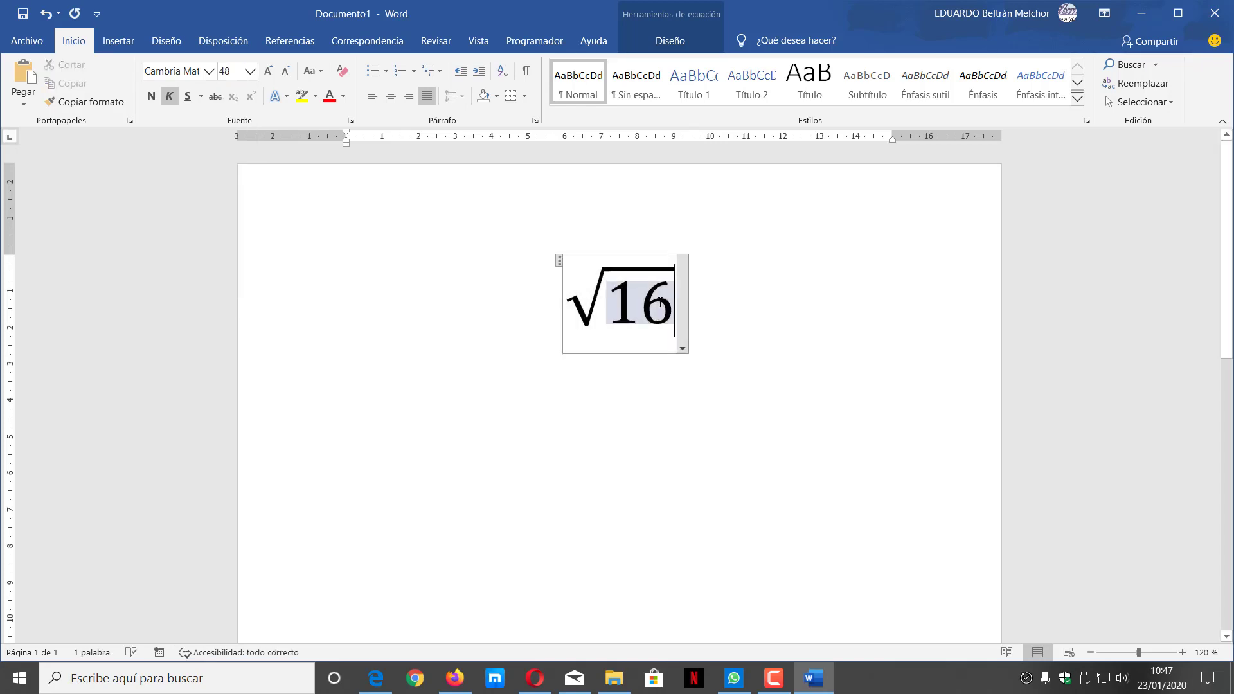
click(675, 42)
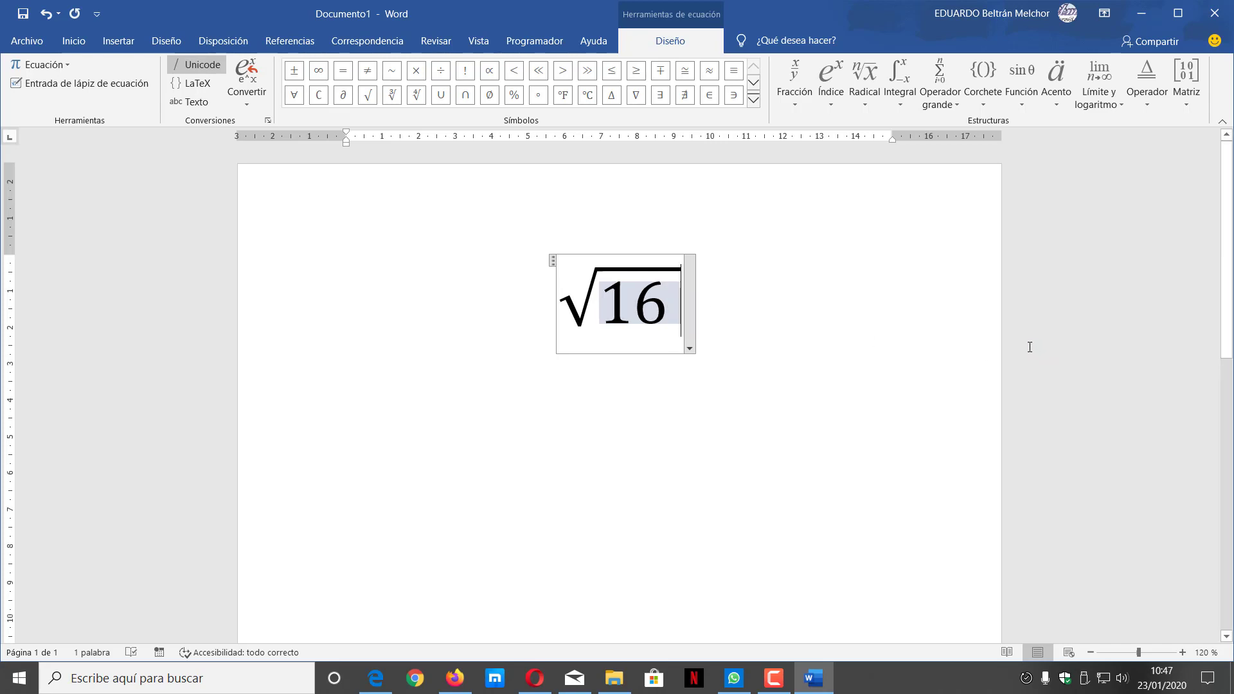
key(BackSpace)
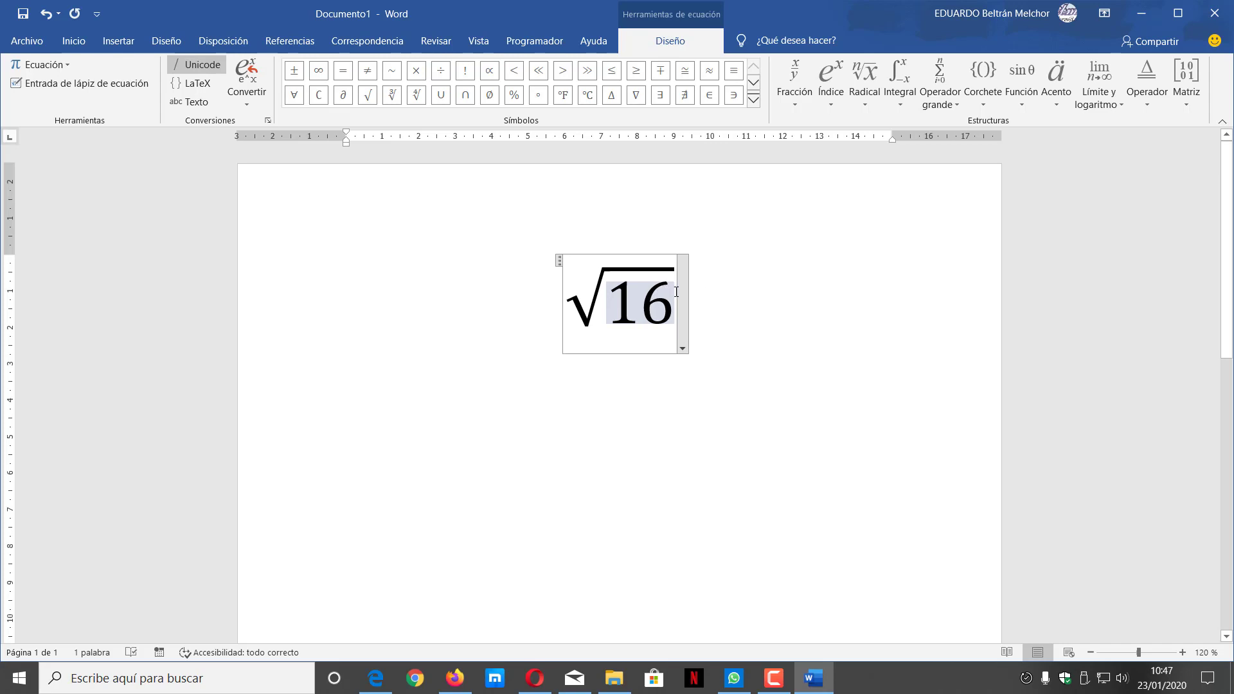
click(637, 341)
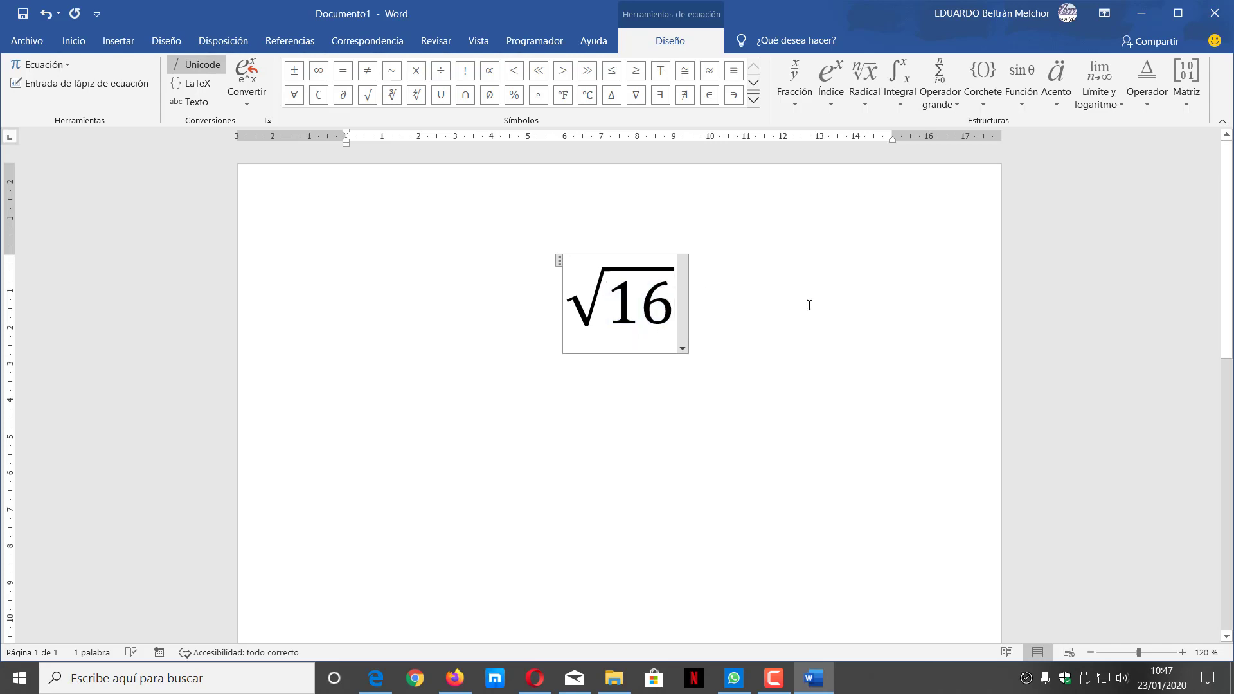
click(826, 314)
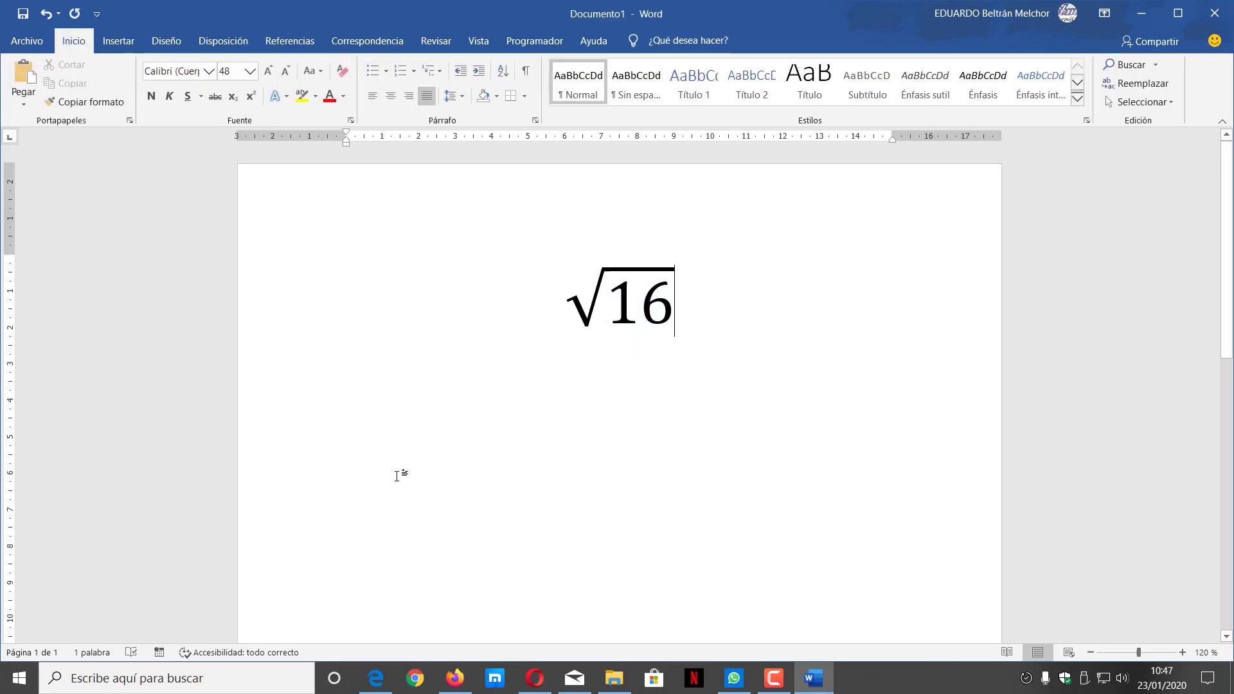
key(Home)
Step: Insert a new equation on a line below √16
double_click(357, 456)
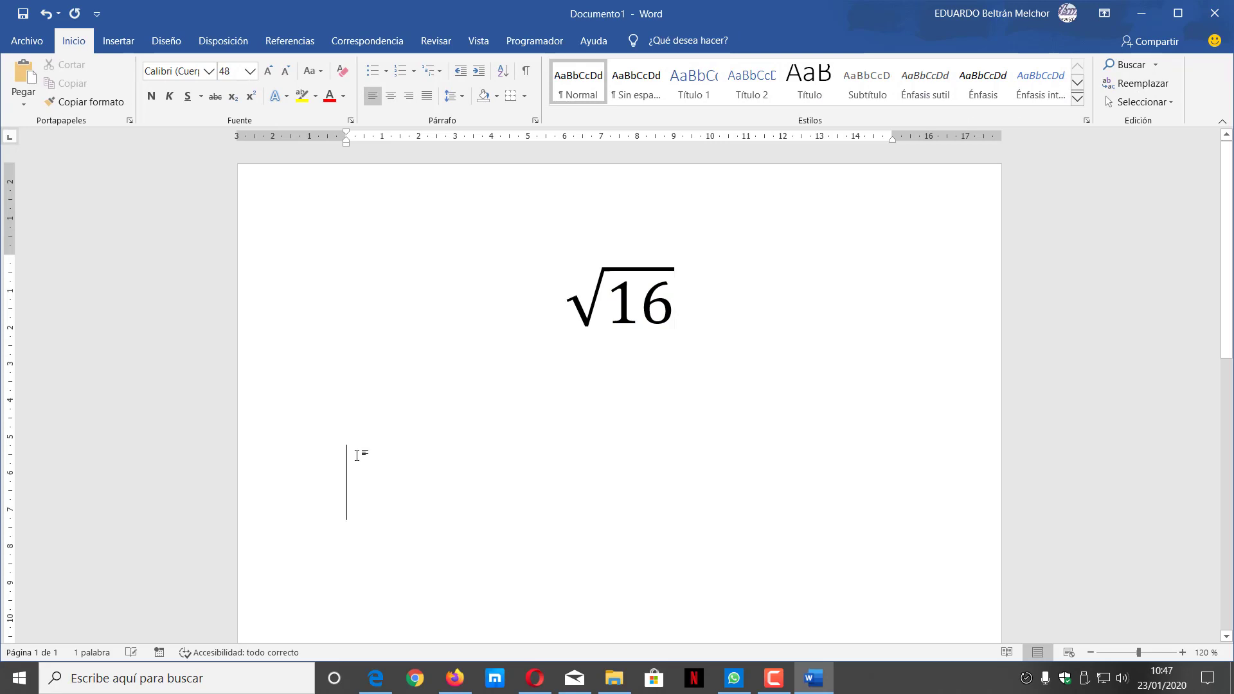
click(115, 45)
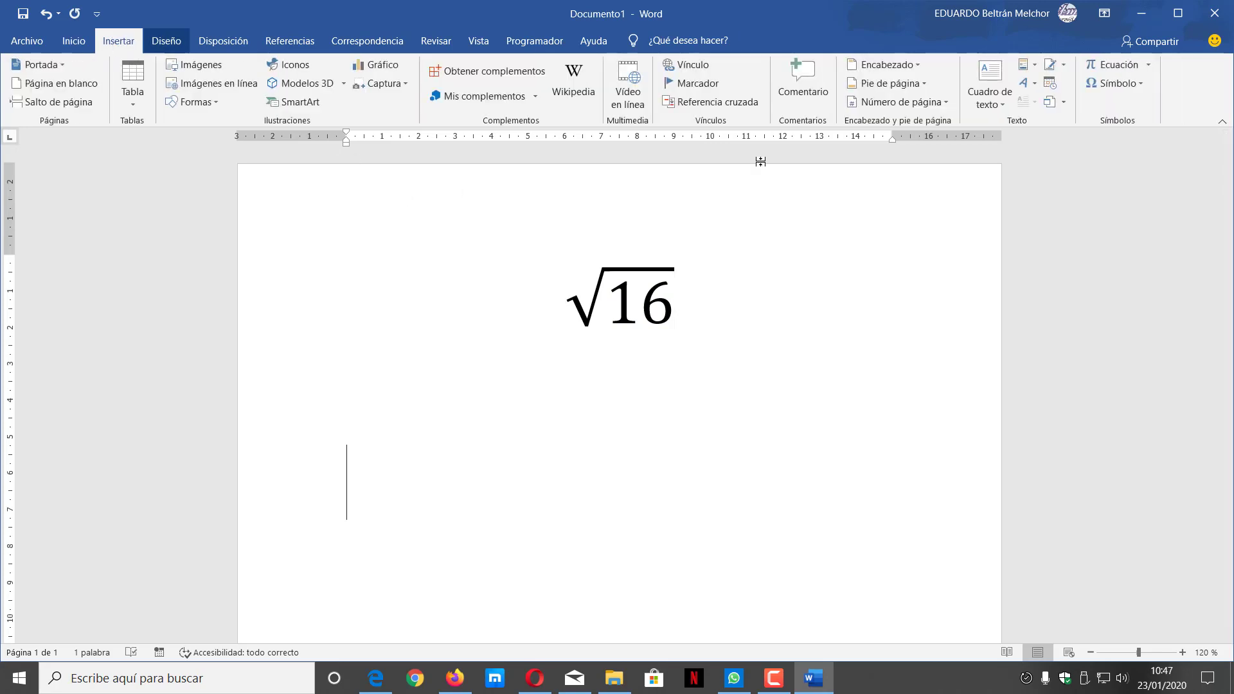
click(1134, 66)
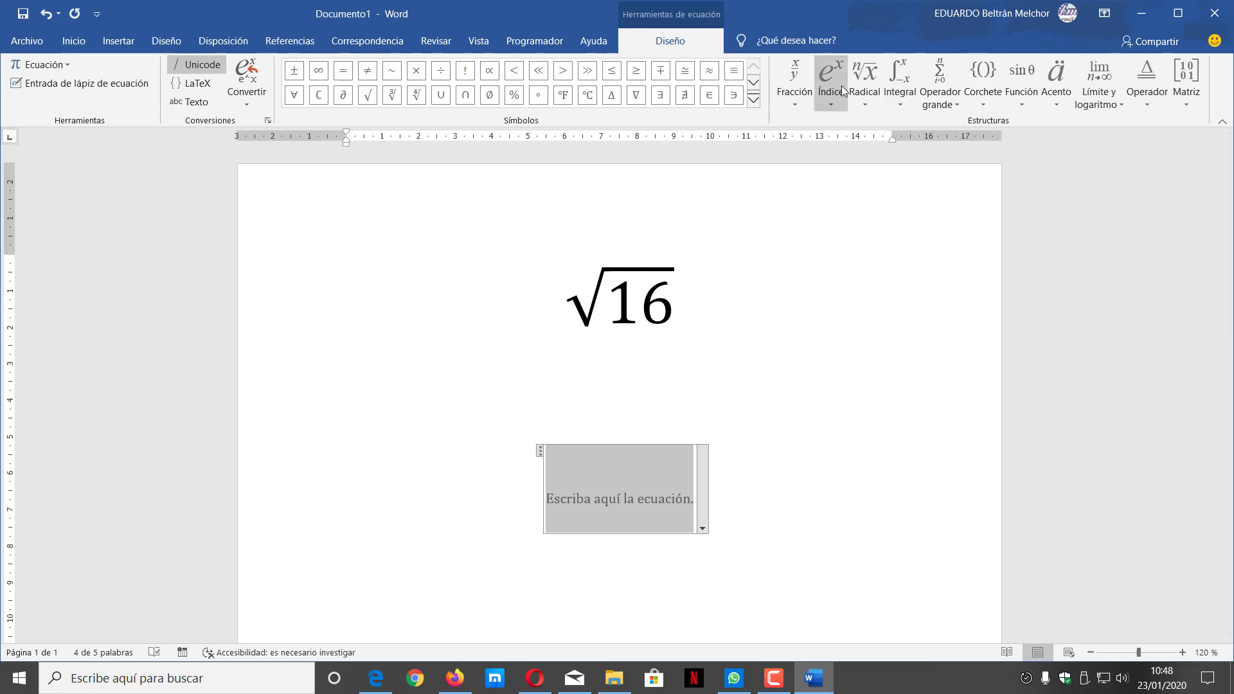
Step: Add an empty stacked fraction and place the caret in its numerator
click(794, 106)
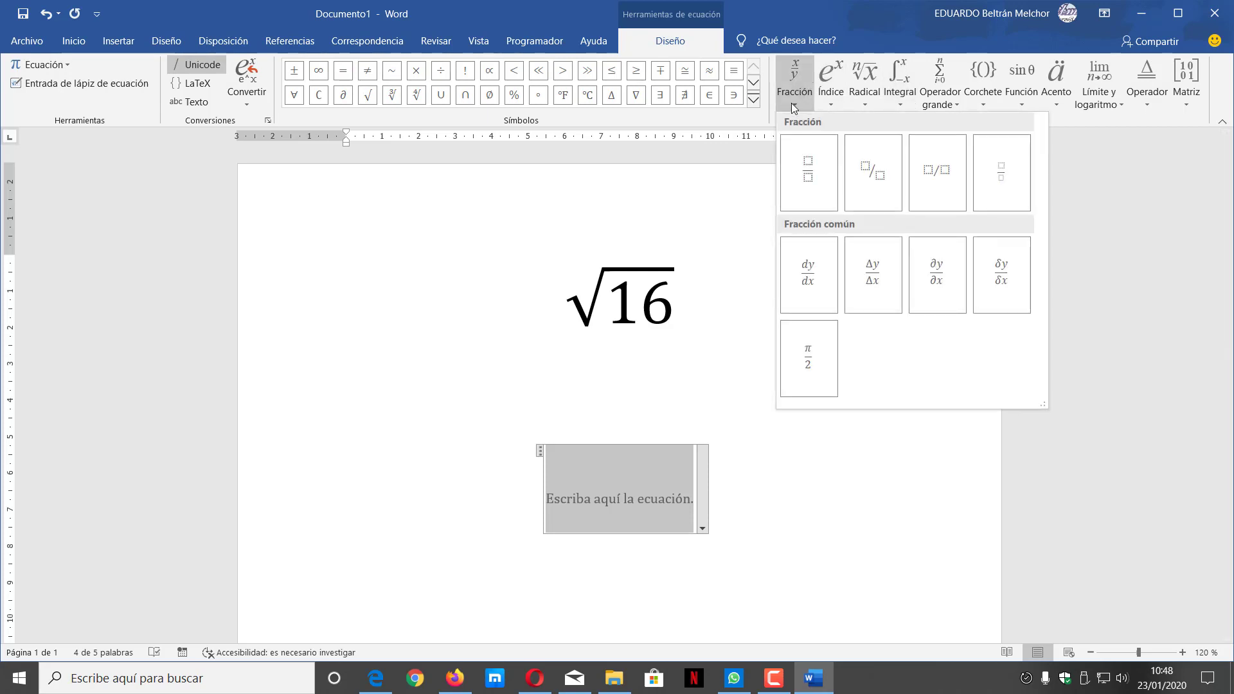
click(808, 170)
click(621, 479)
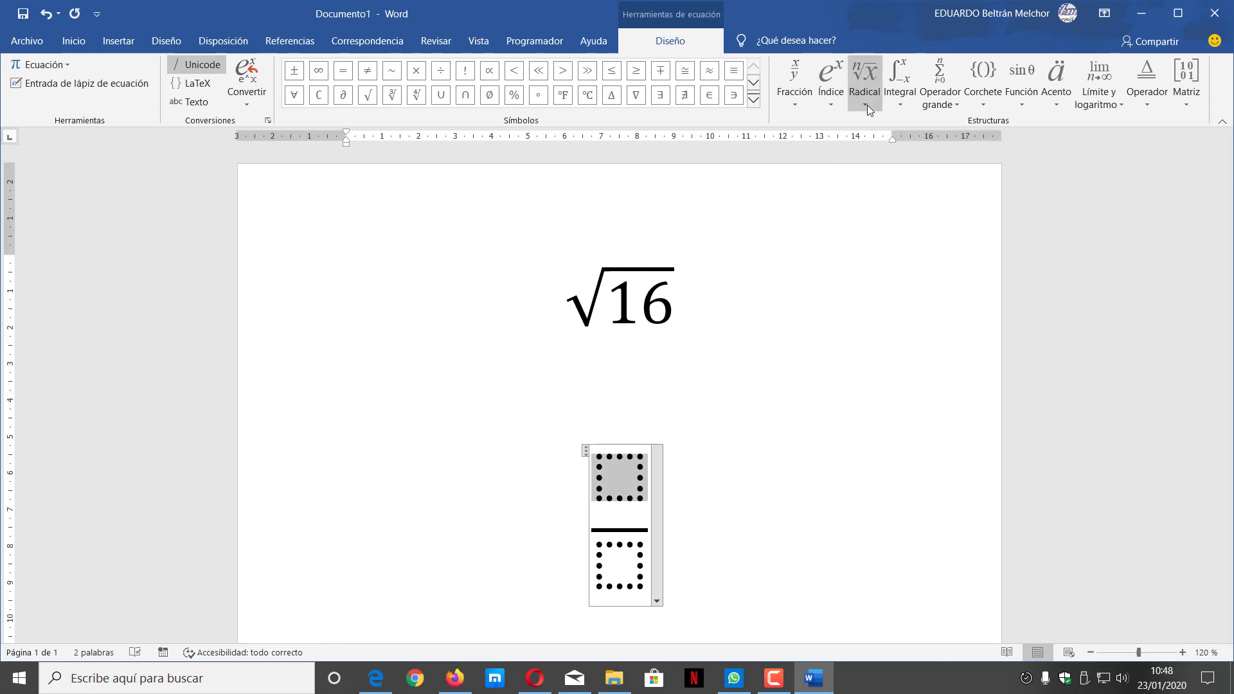
Step: Put a radical with index 3 over A+B in the numerator, then move to the denominator
click(866, 105)
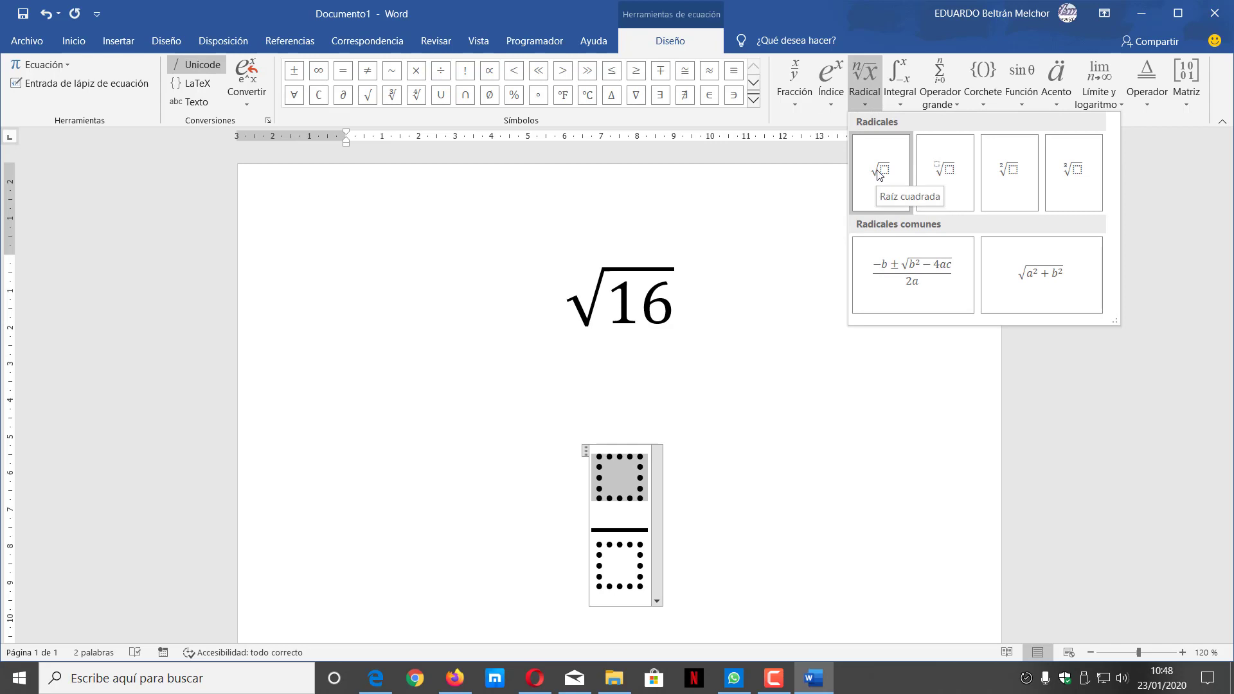
click(944, 174)
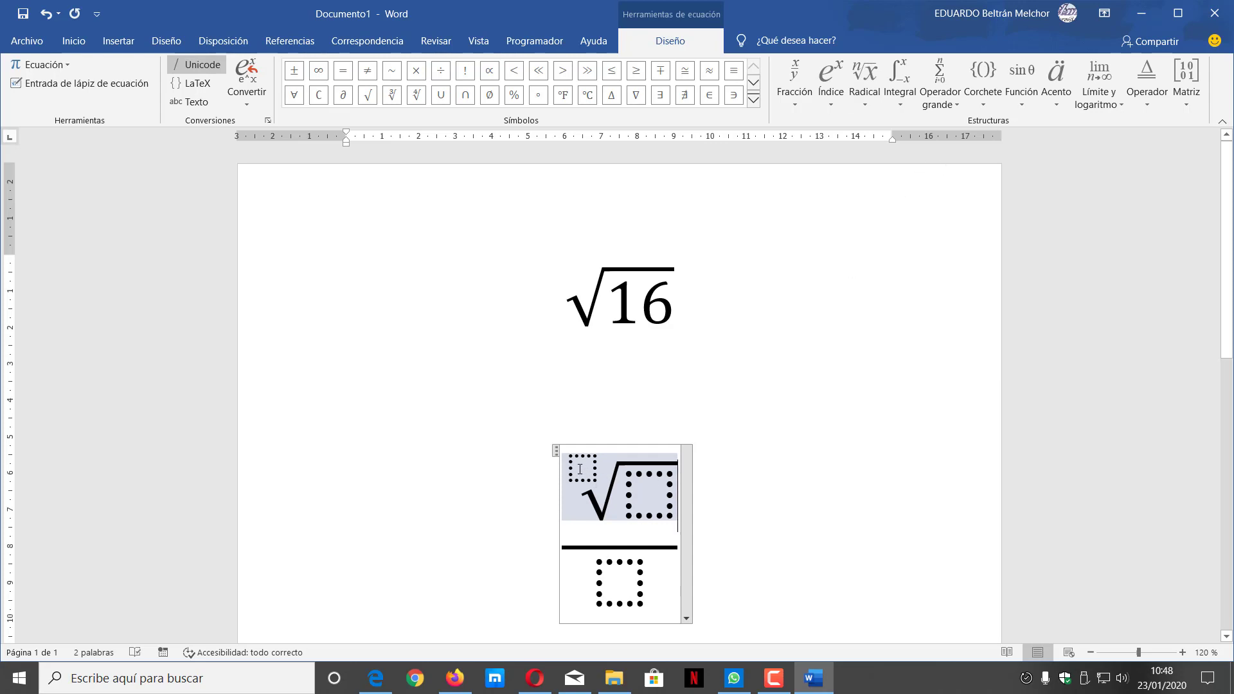
click(580, 468)
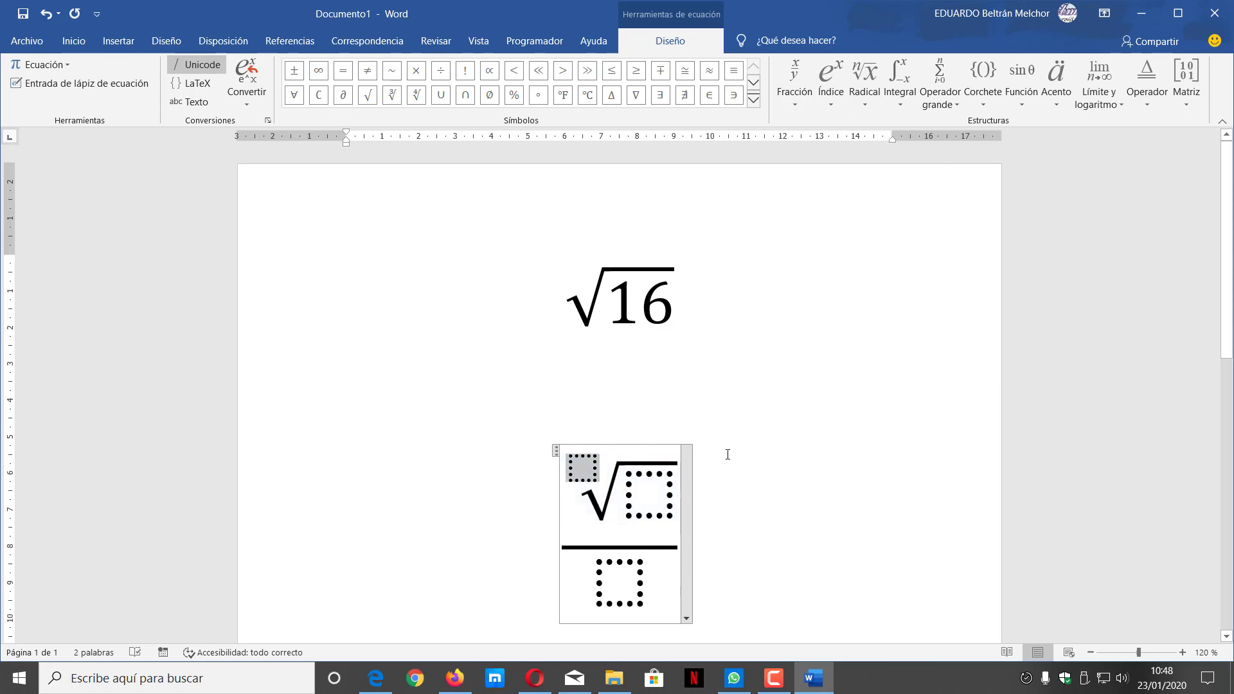
text(3)
key(Right)
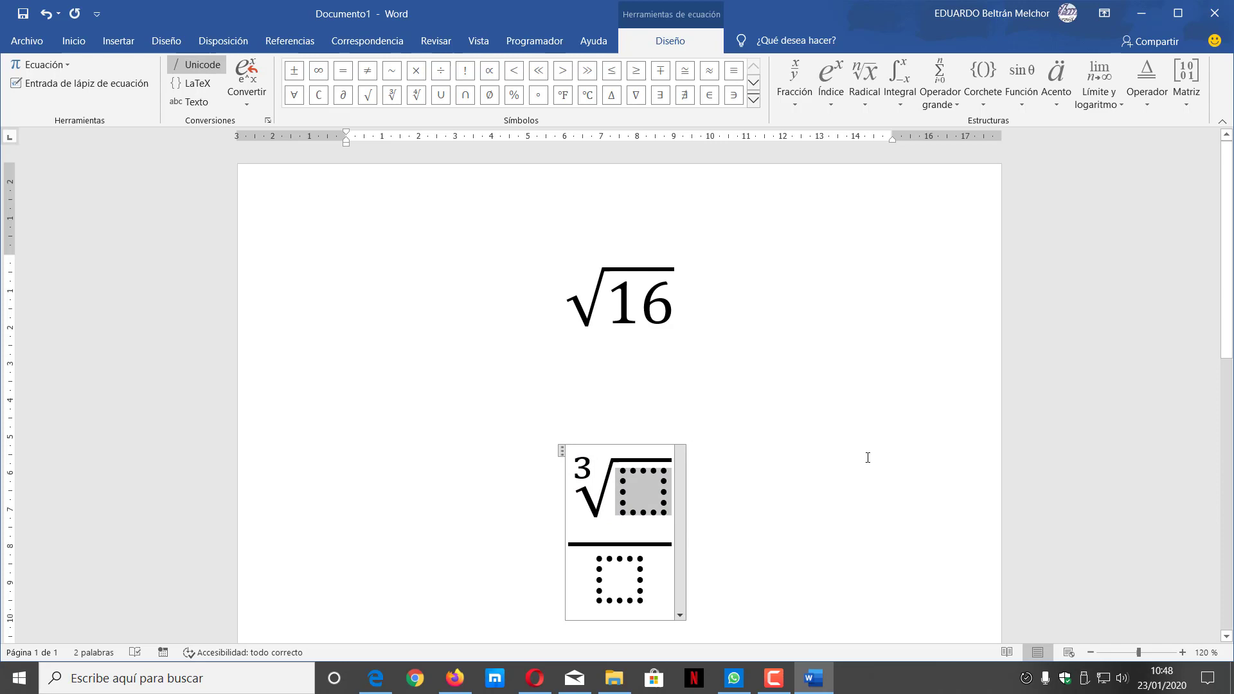
text(A)
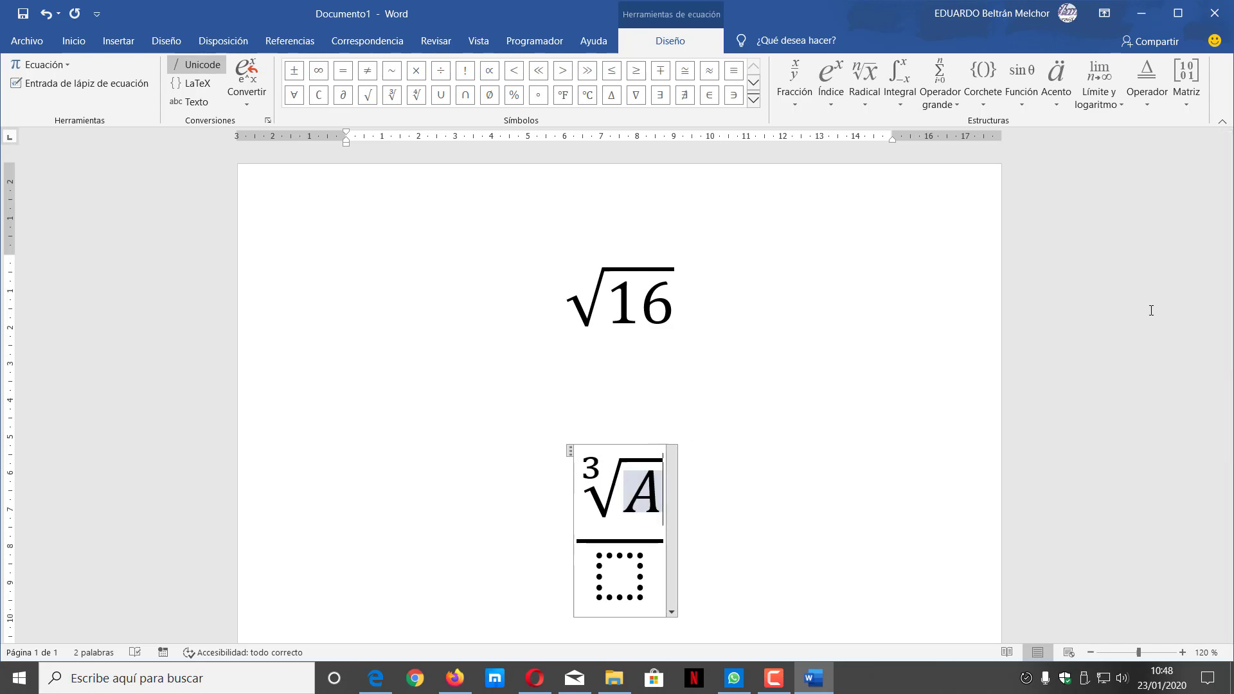
text(+B)
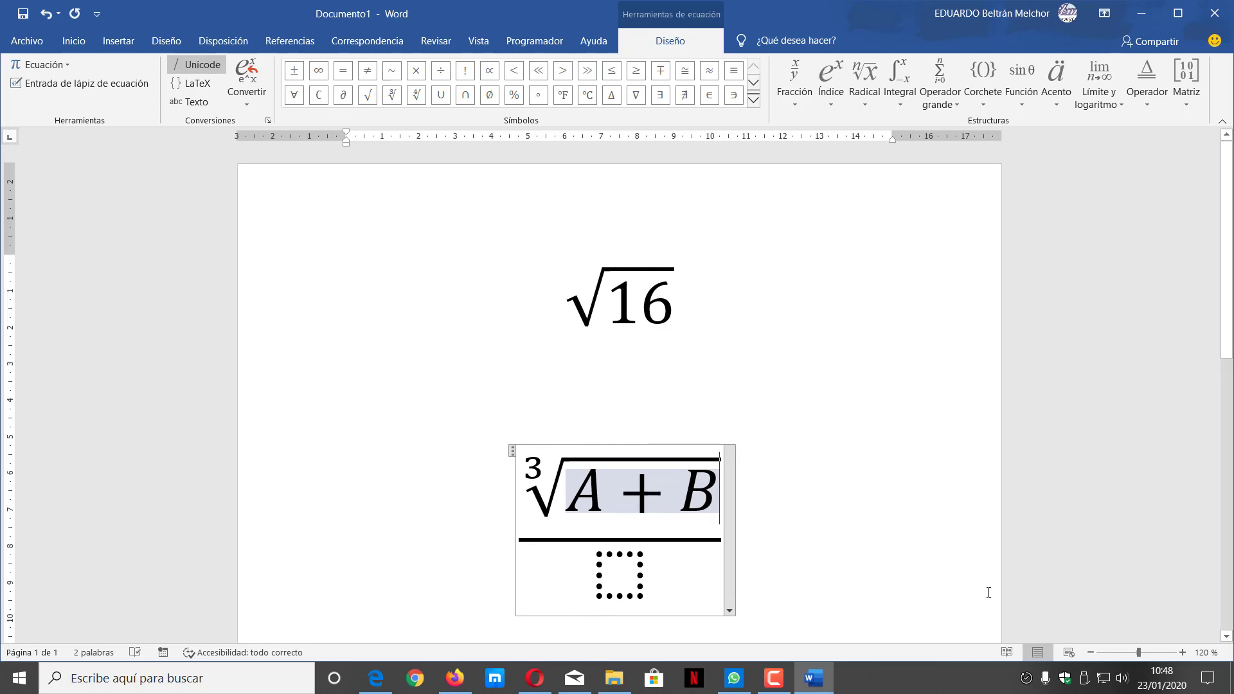
click(618, 570)
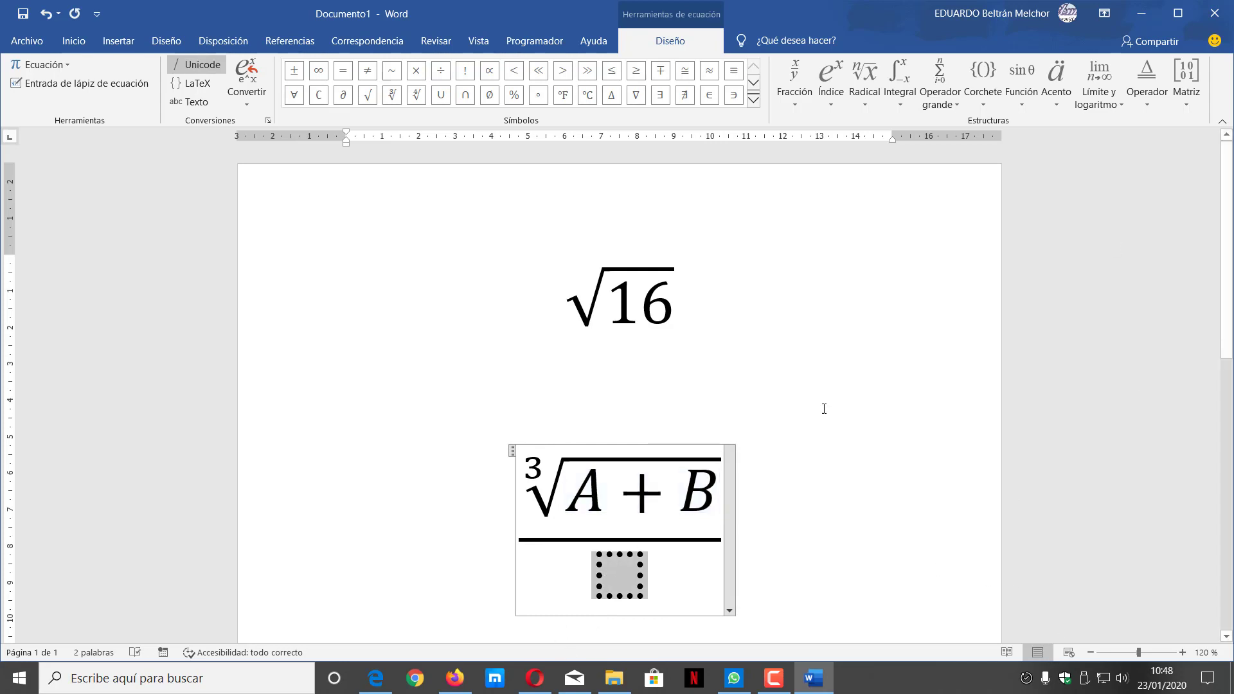
click(897, 81)
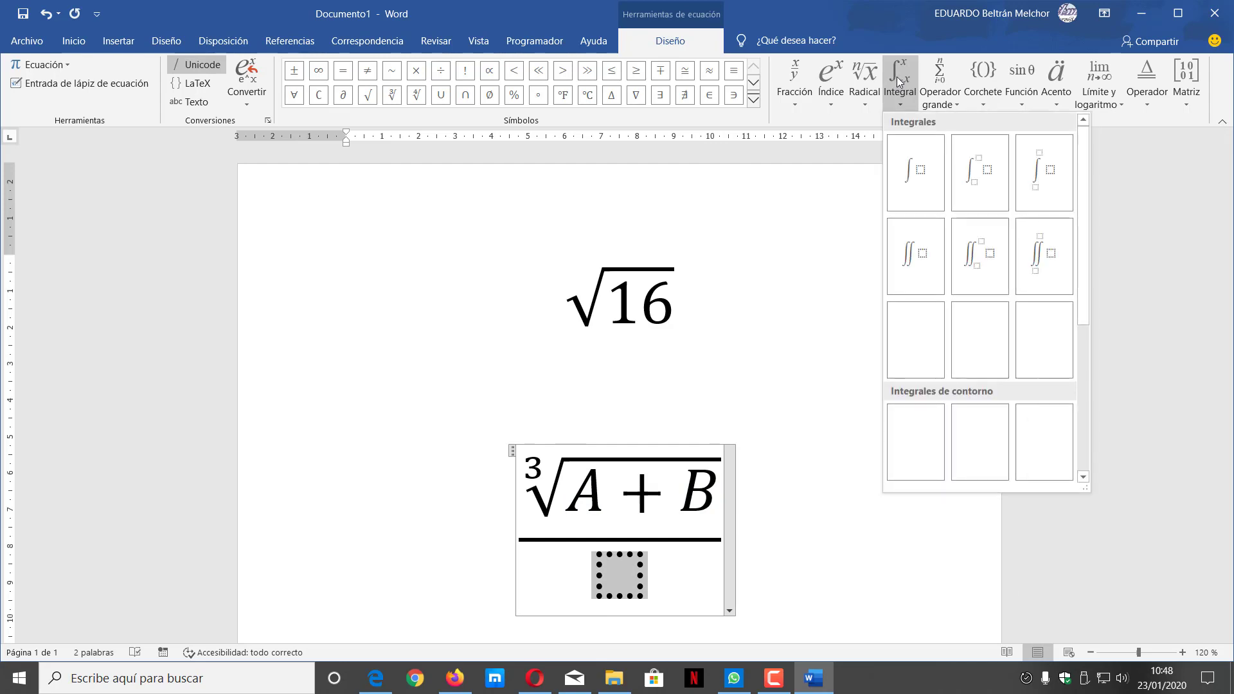
Step: Fill the denominator with an integral of C + D and type + after the fraction
click(917, 172)
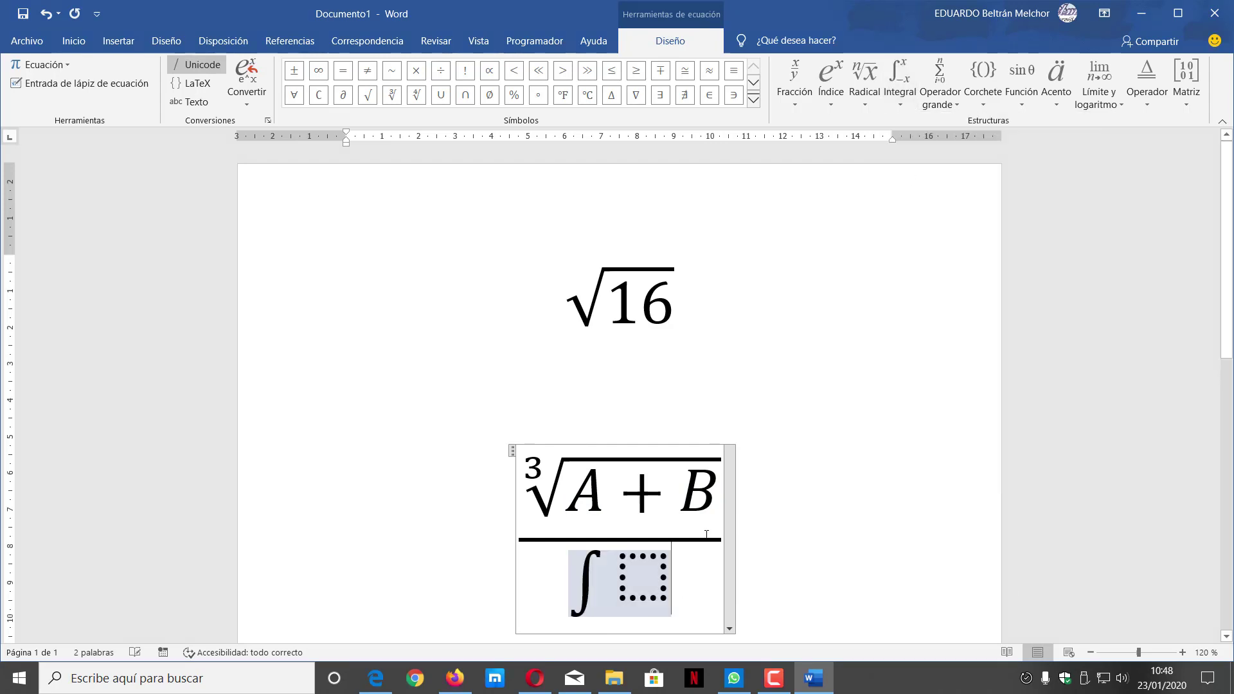
click(644, 591)
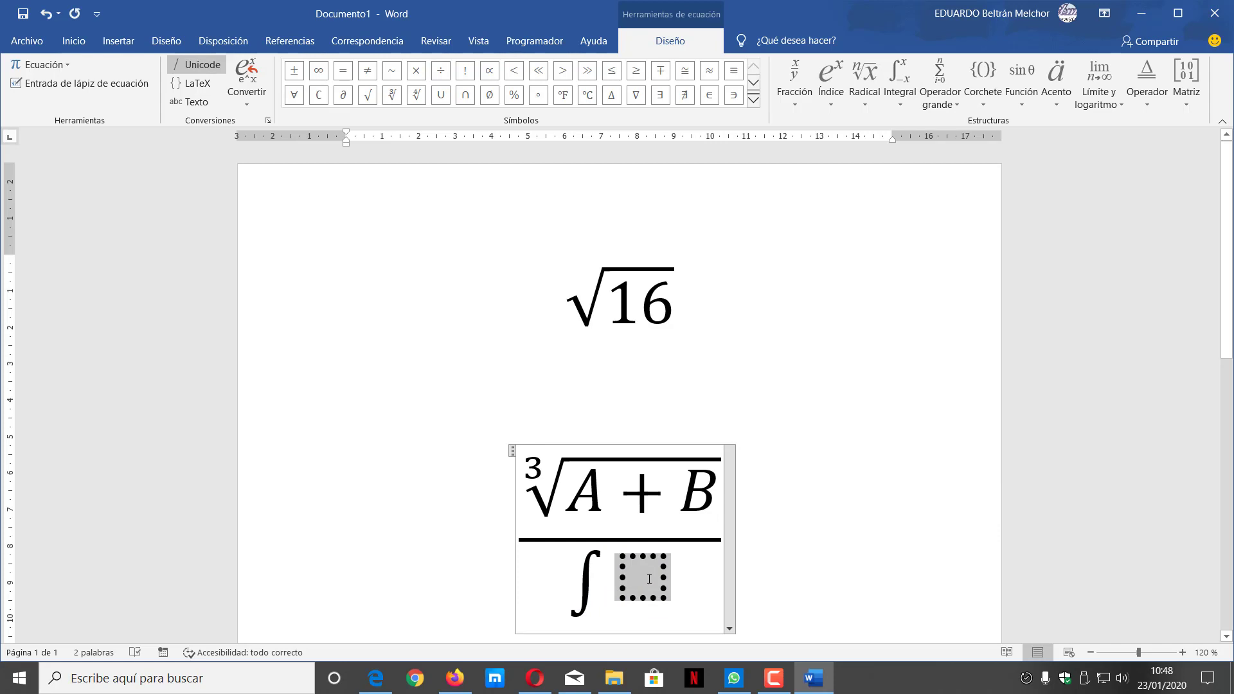
text(C + )
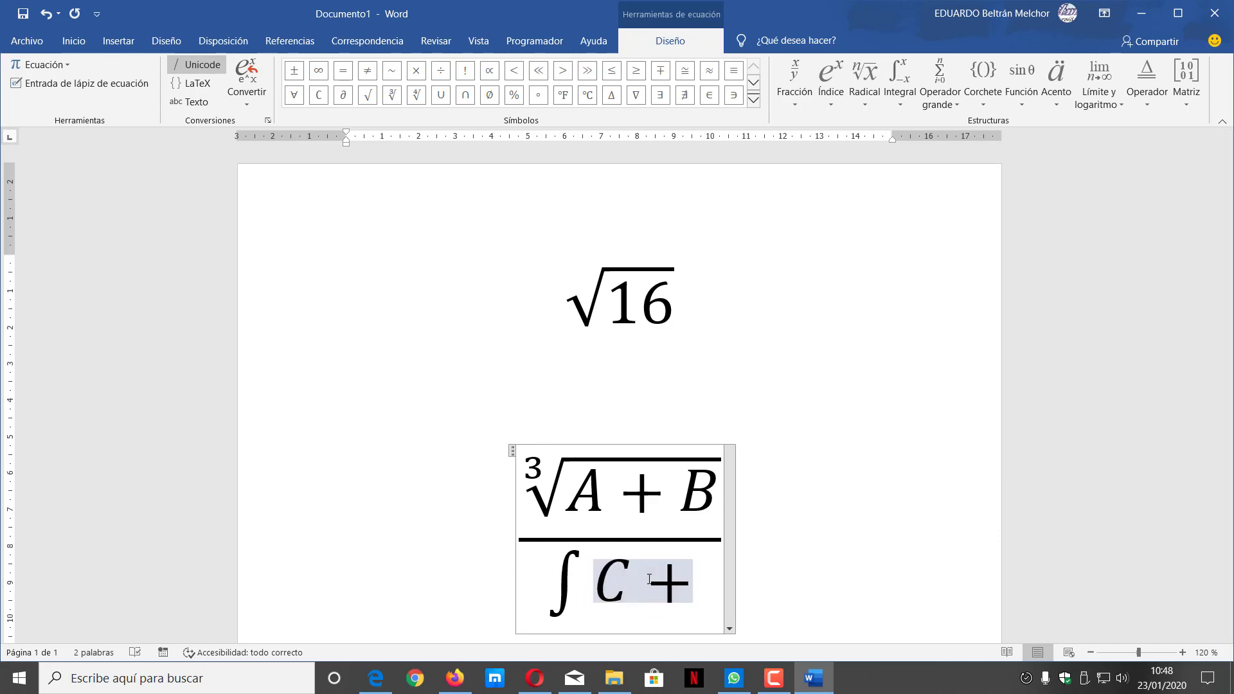
text(D)
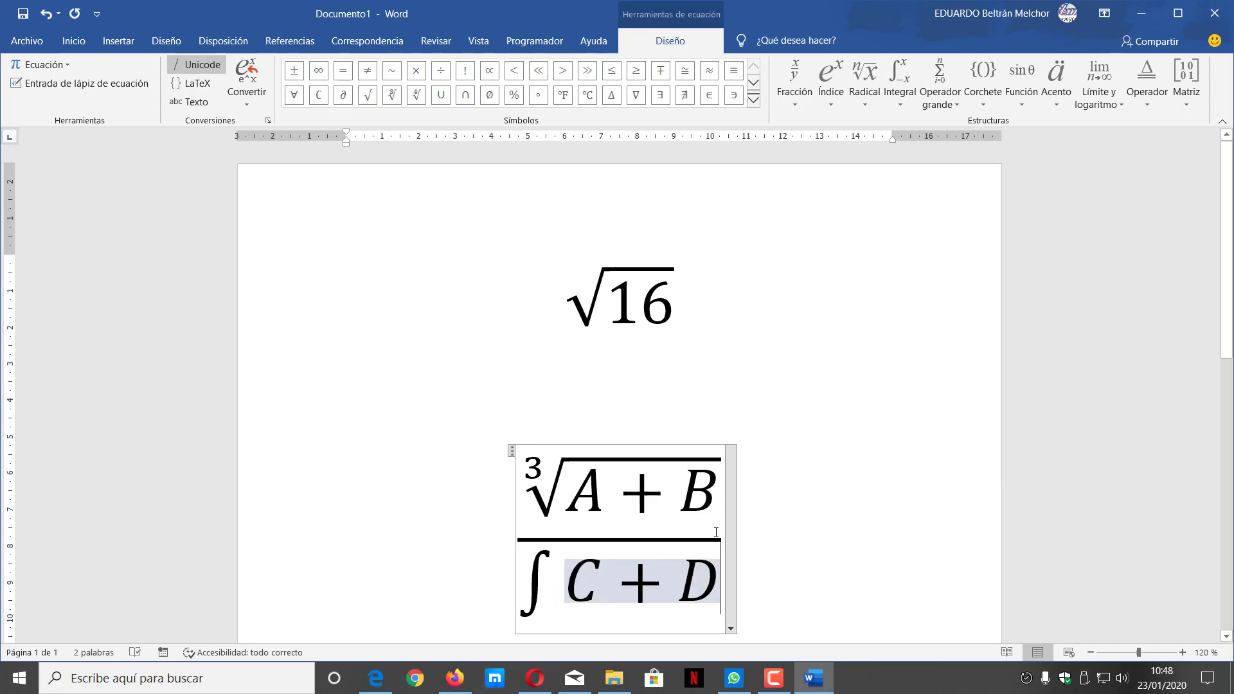
click(724, 528)
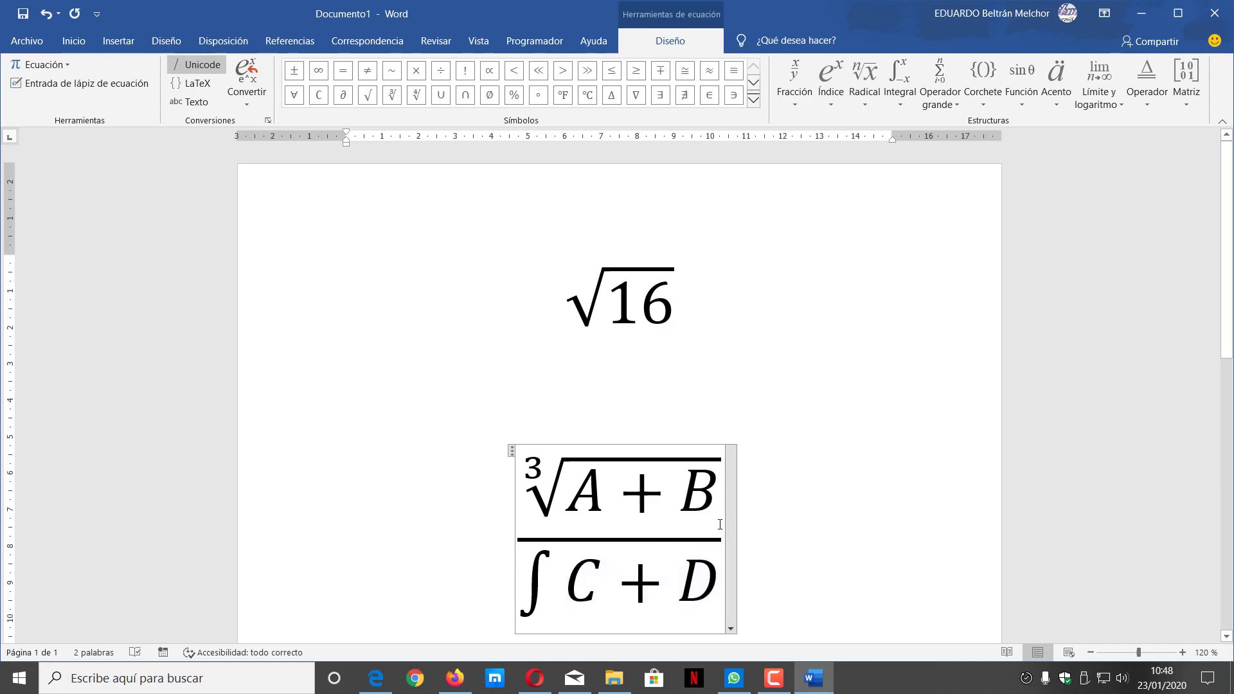
click(716, 569)
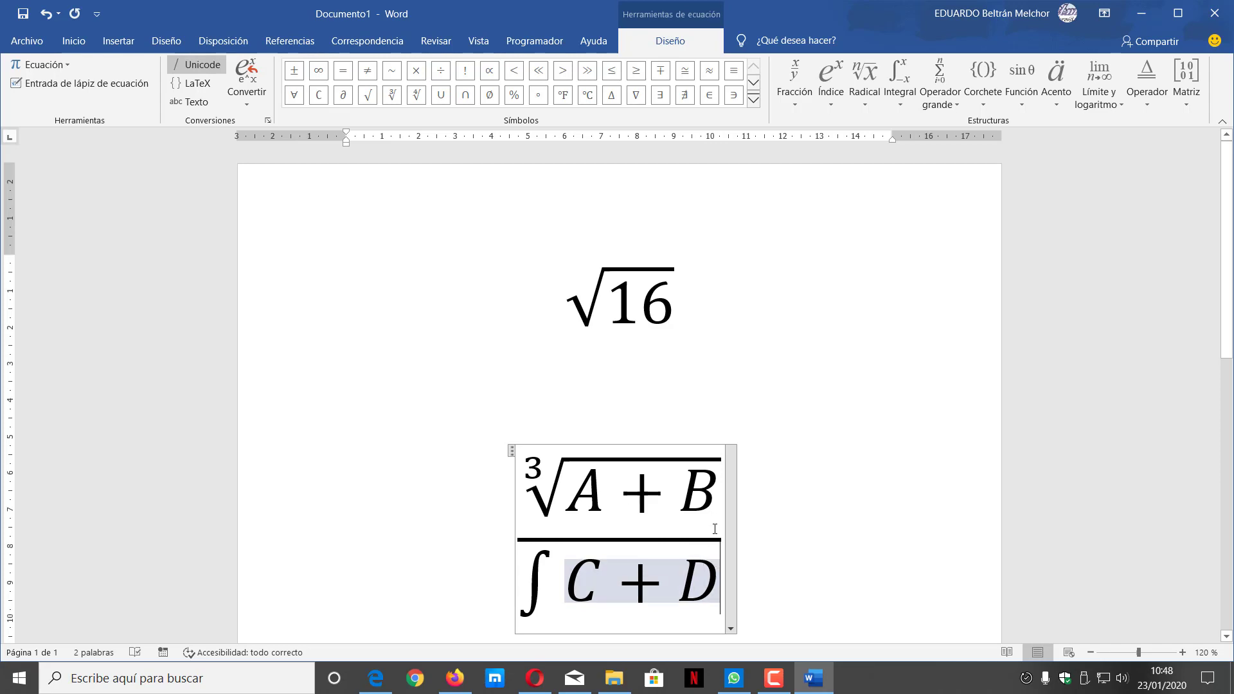
key(Right)
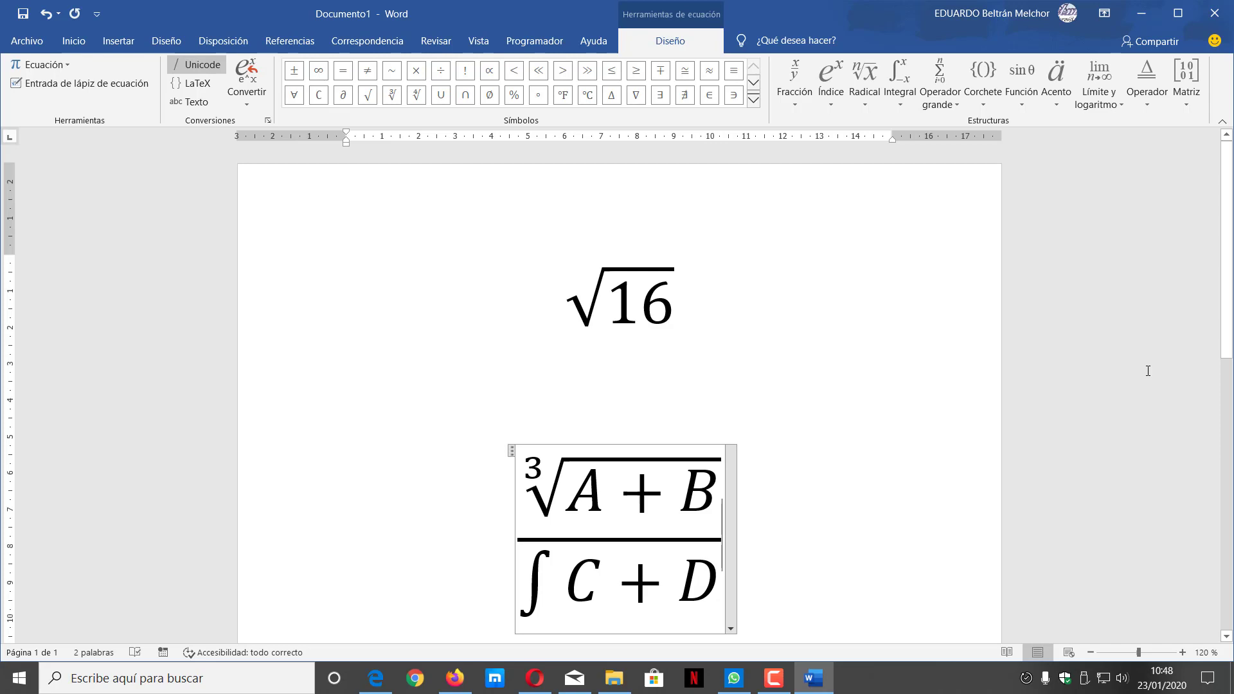
text(+)
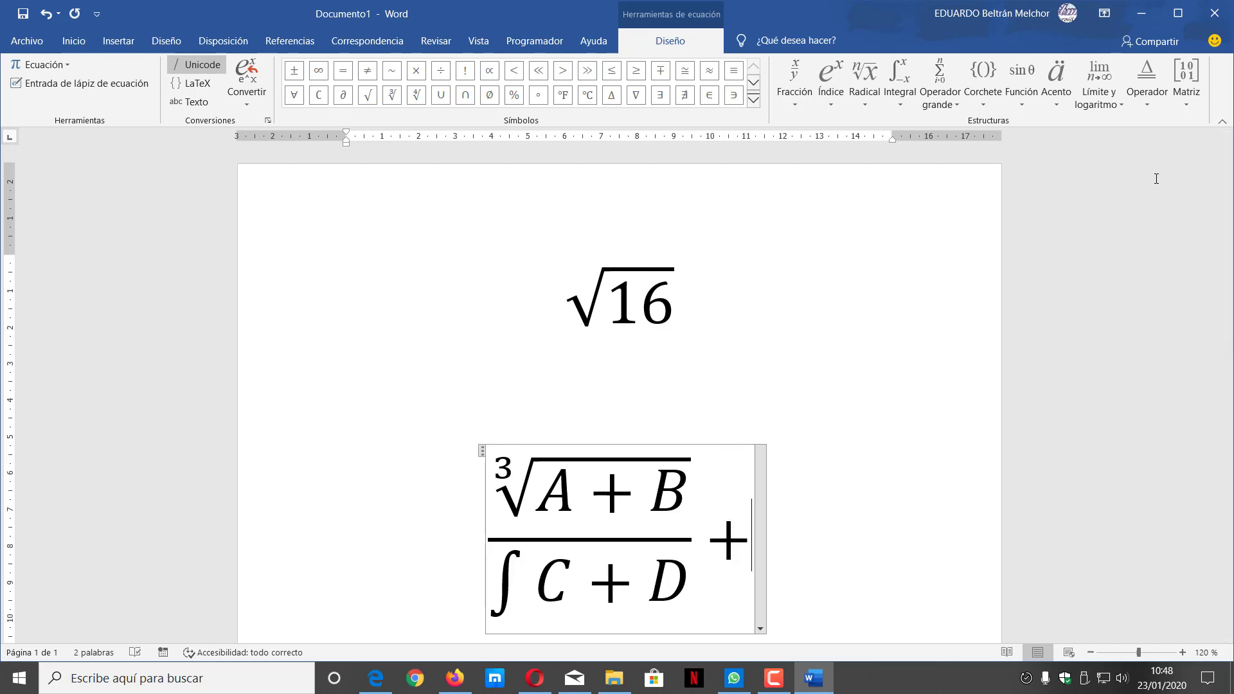
Step: Insert a log-with-base template after the plus, with base A and argument 2
click(1091, 99)
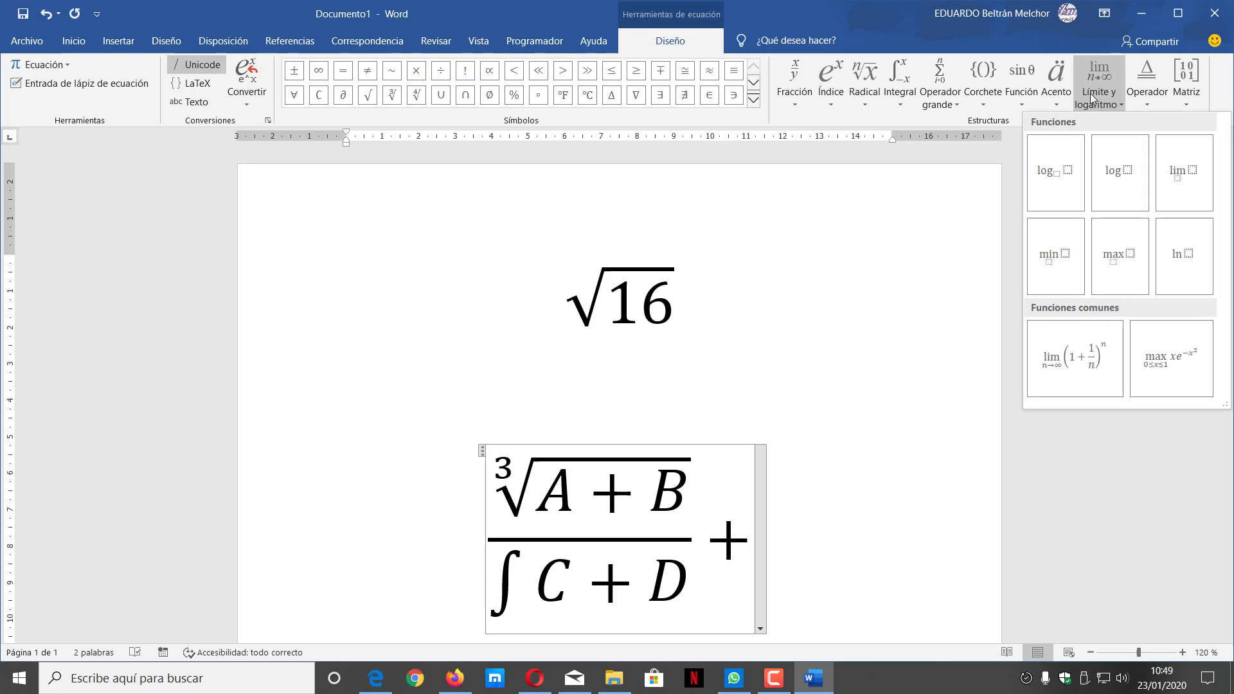
click(1054, 172)
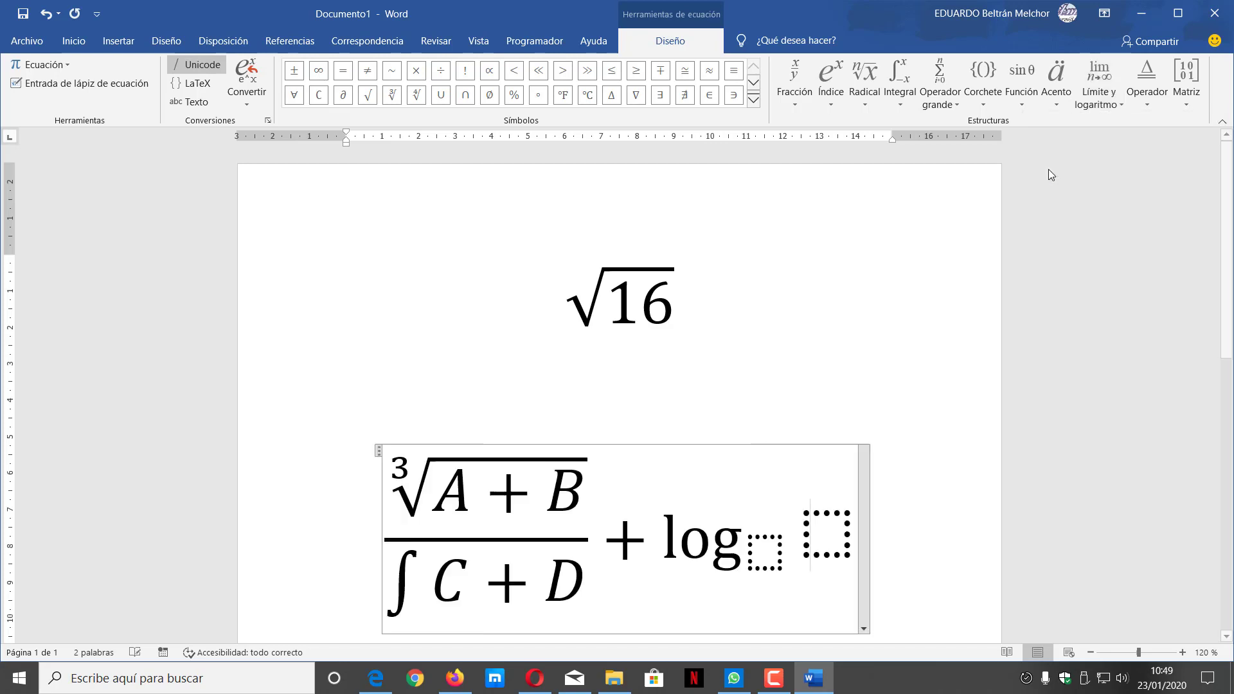
click(771, 555)
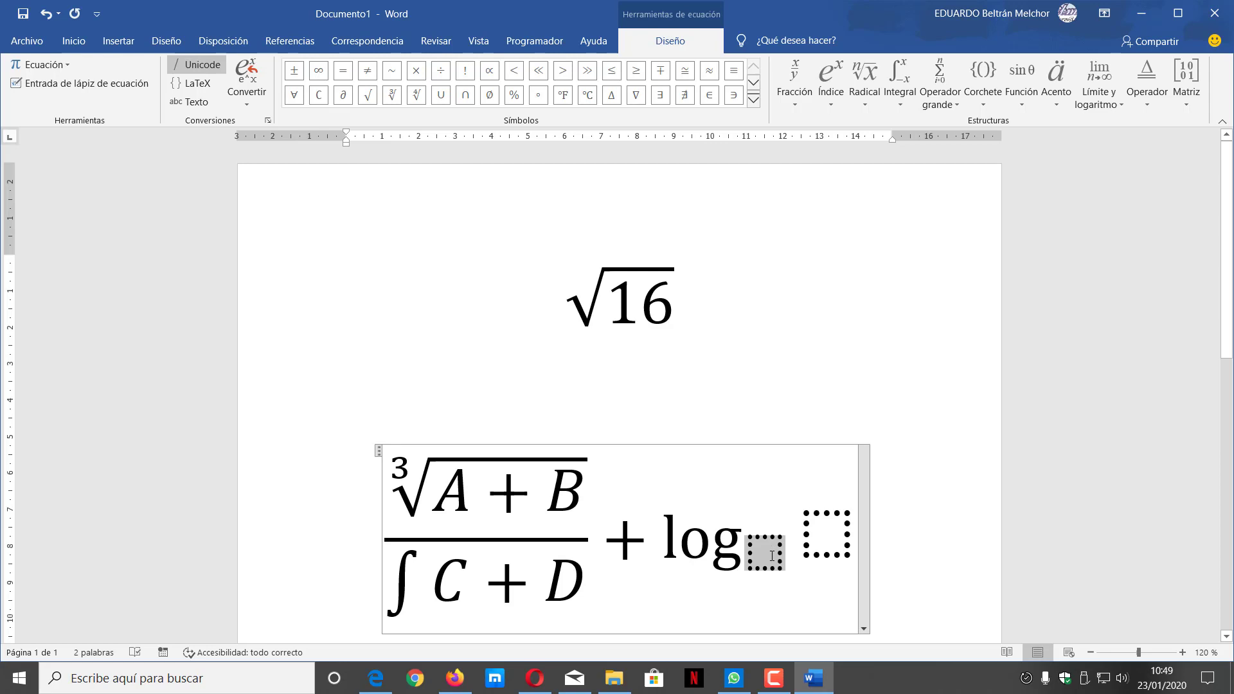
text(A)
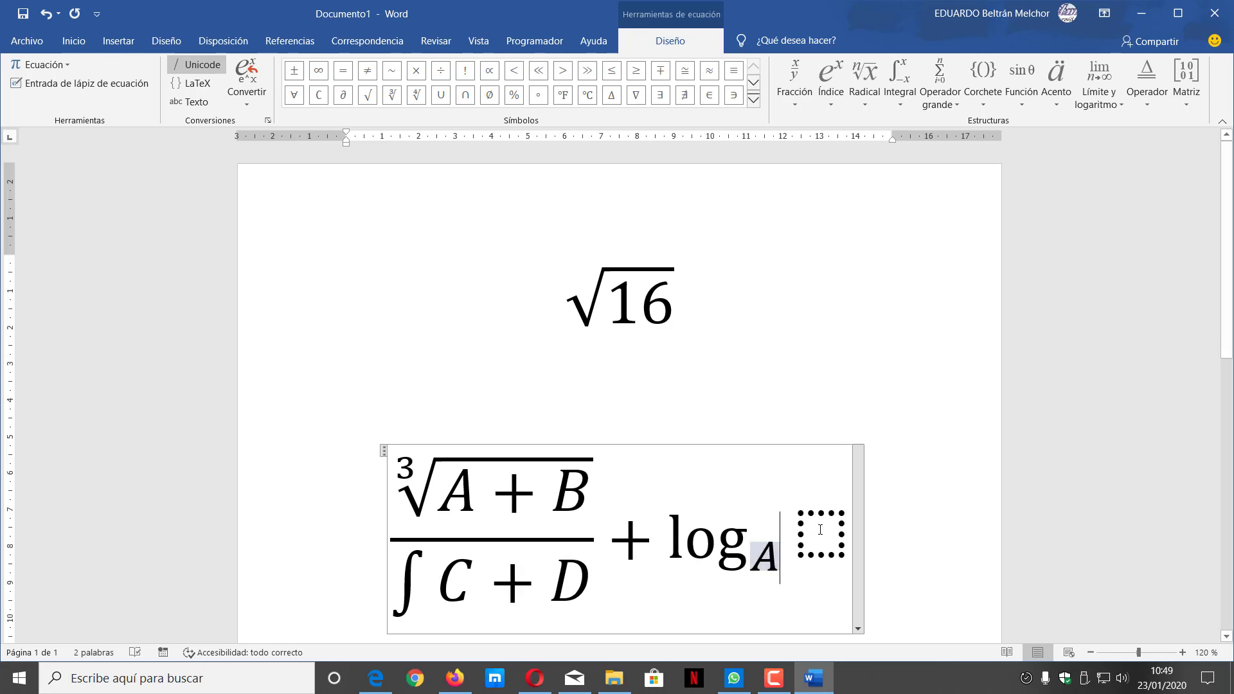
click(820, 529)
text(2)
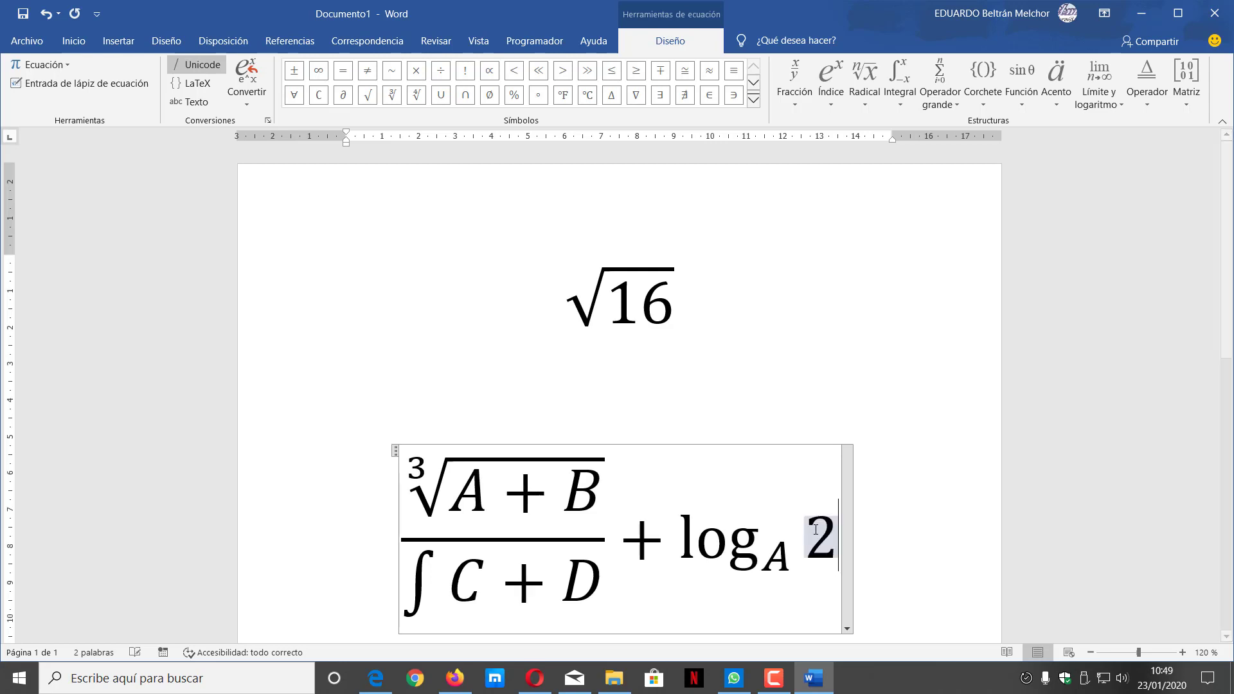
click(395, 537)
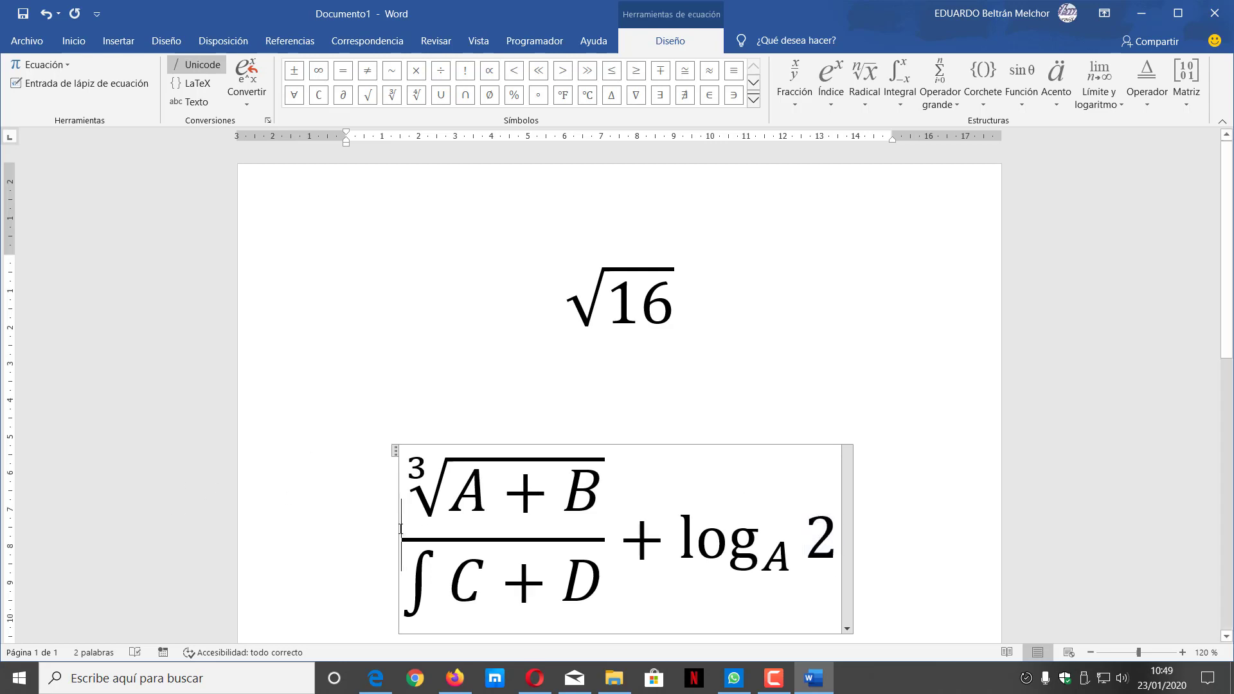
click(837, 530)
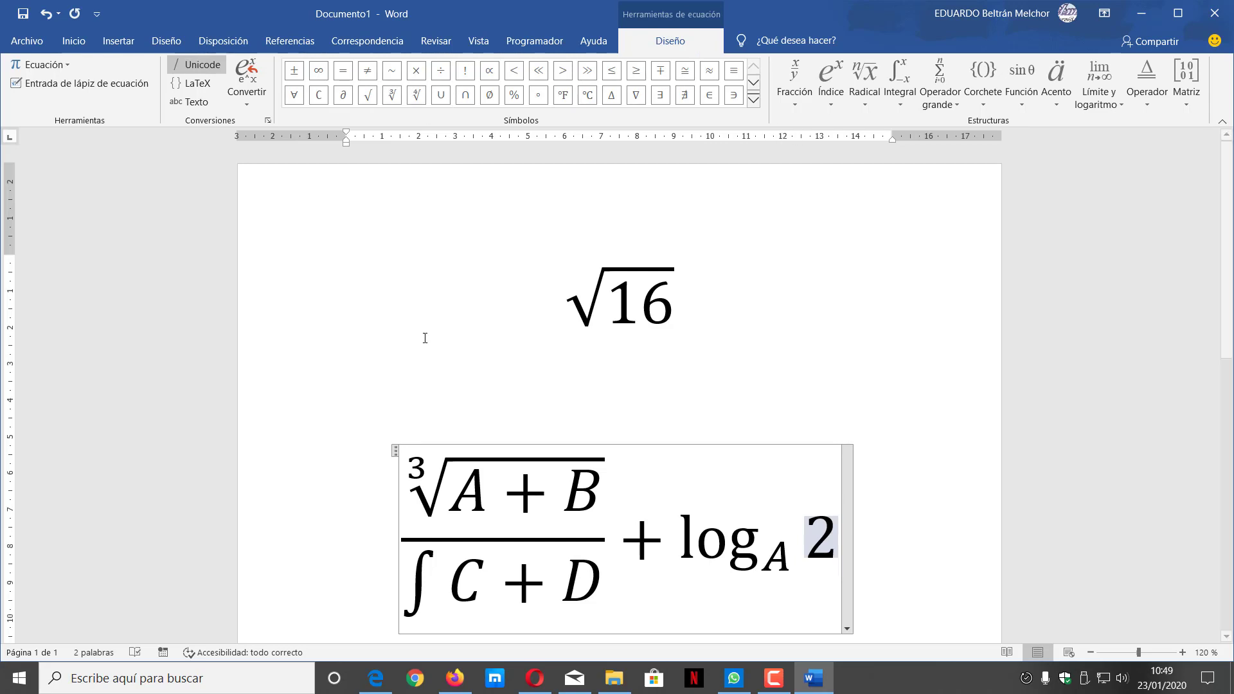
Step: Try parentheses at the equation's start, then undo them
click(399, 531)
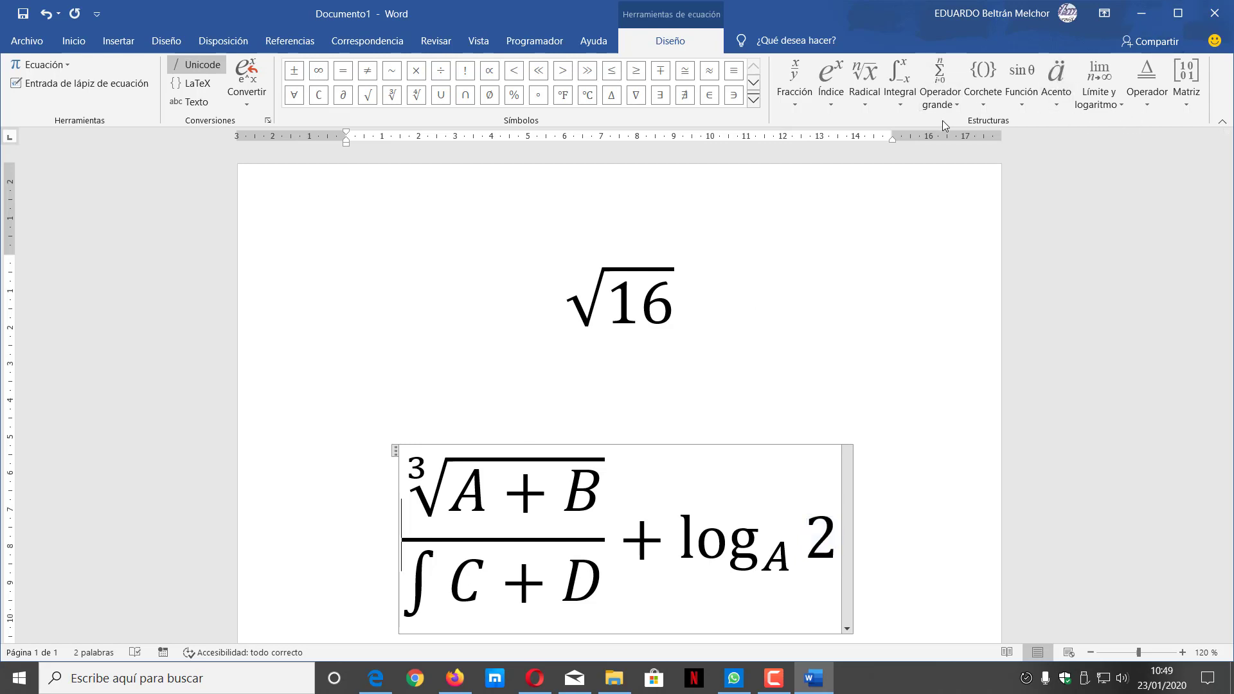
click(989, 100)
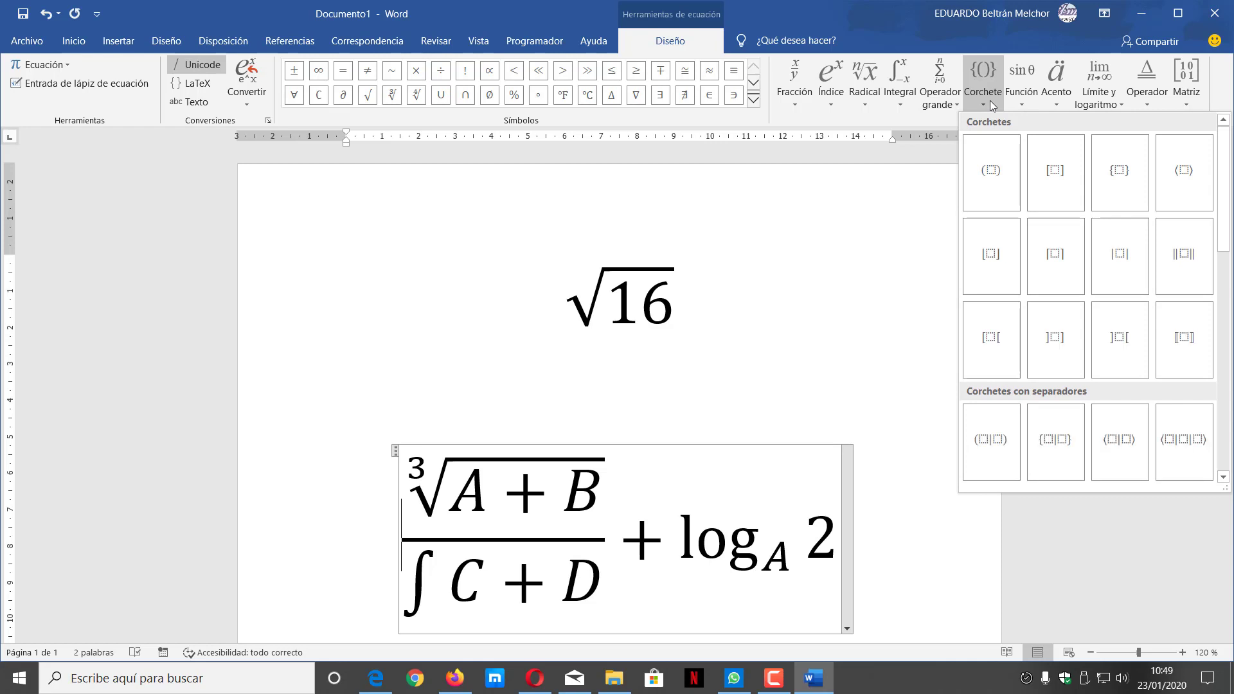
click(983, 172)
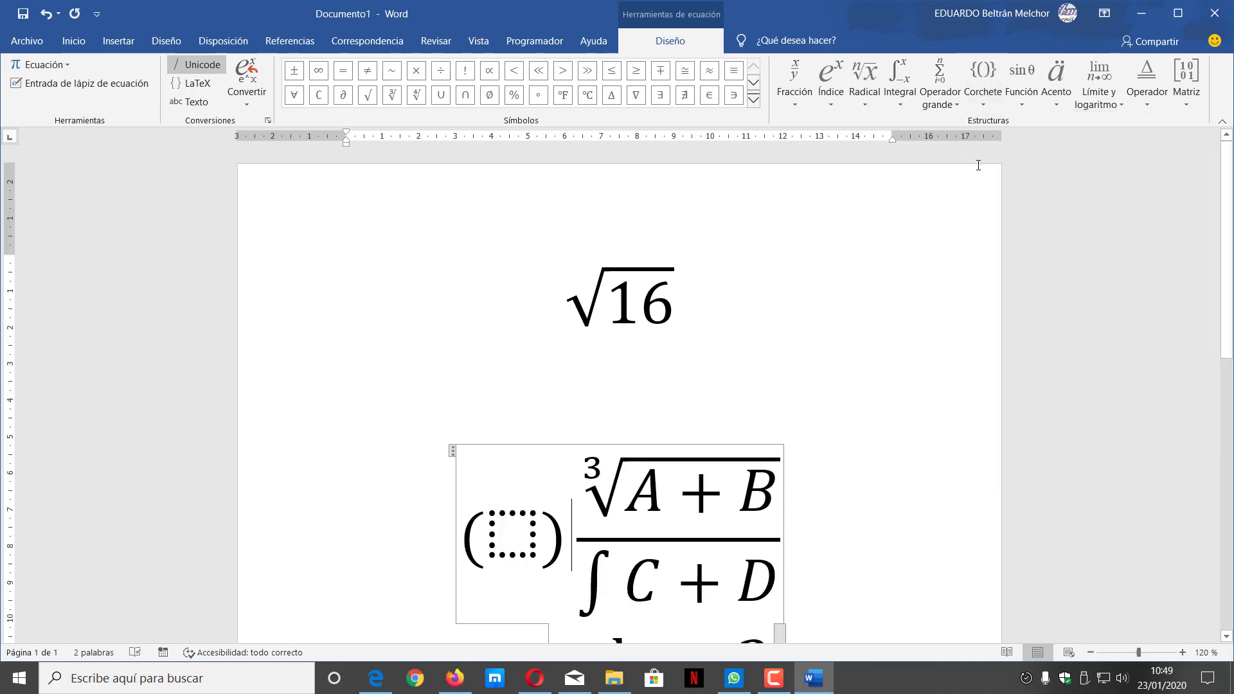
key(ctrl+z)
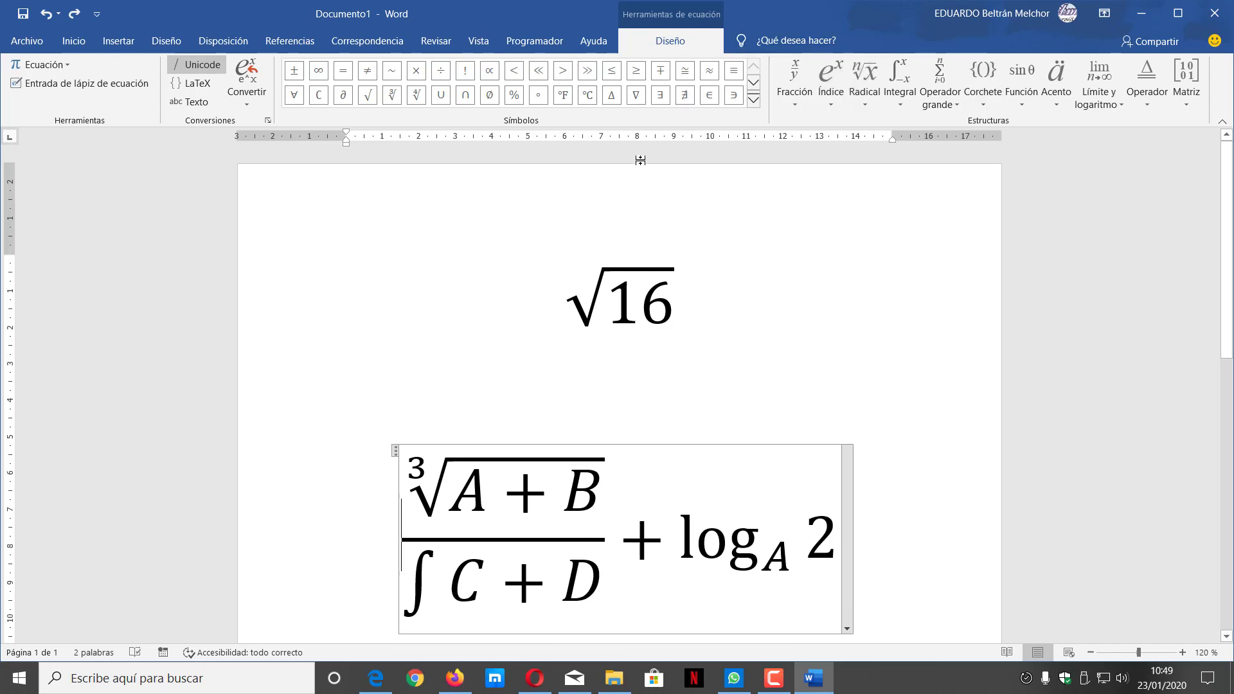
Step: Browse the basic math symbols gallery, then exit equation editing
click(754, 100)
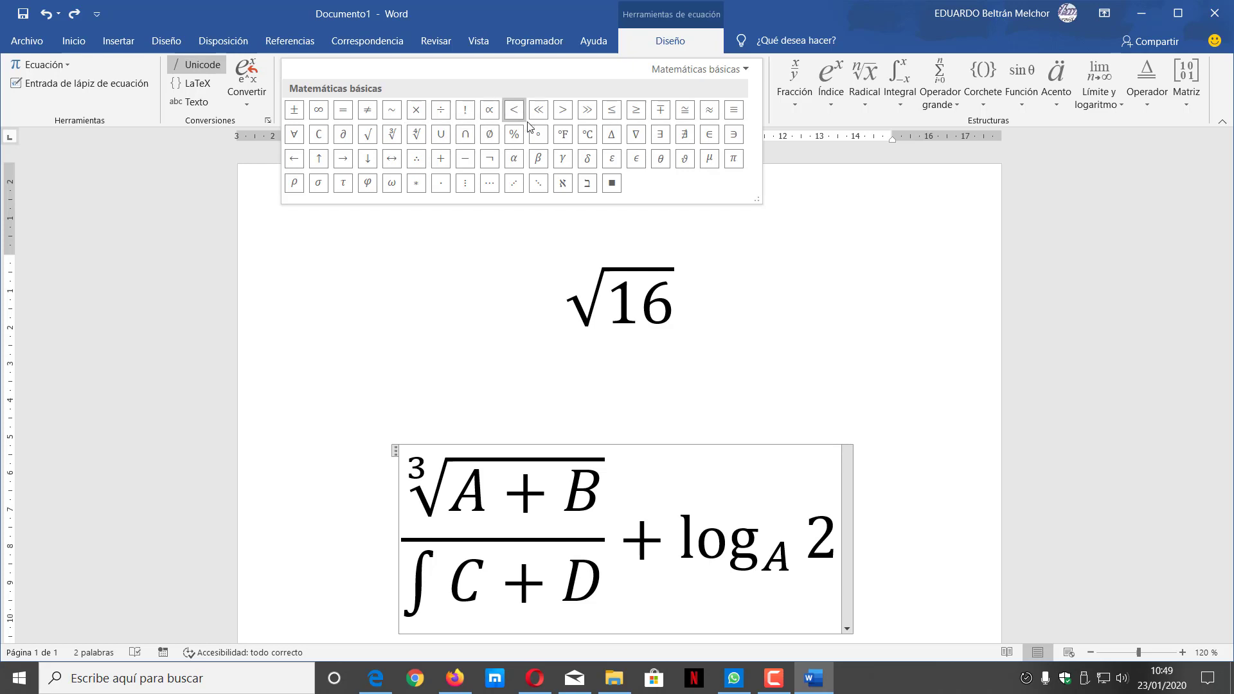
click(128, 397)
double_click(898, 445)
Step: Select the fraction-and-logarithm equation and set its font size to 26 pt
click(891, 468)
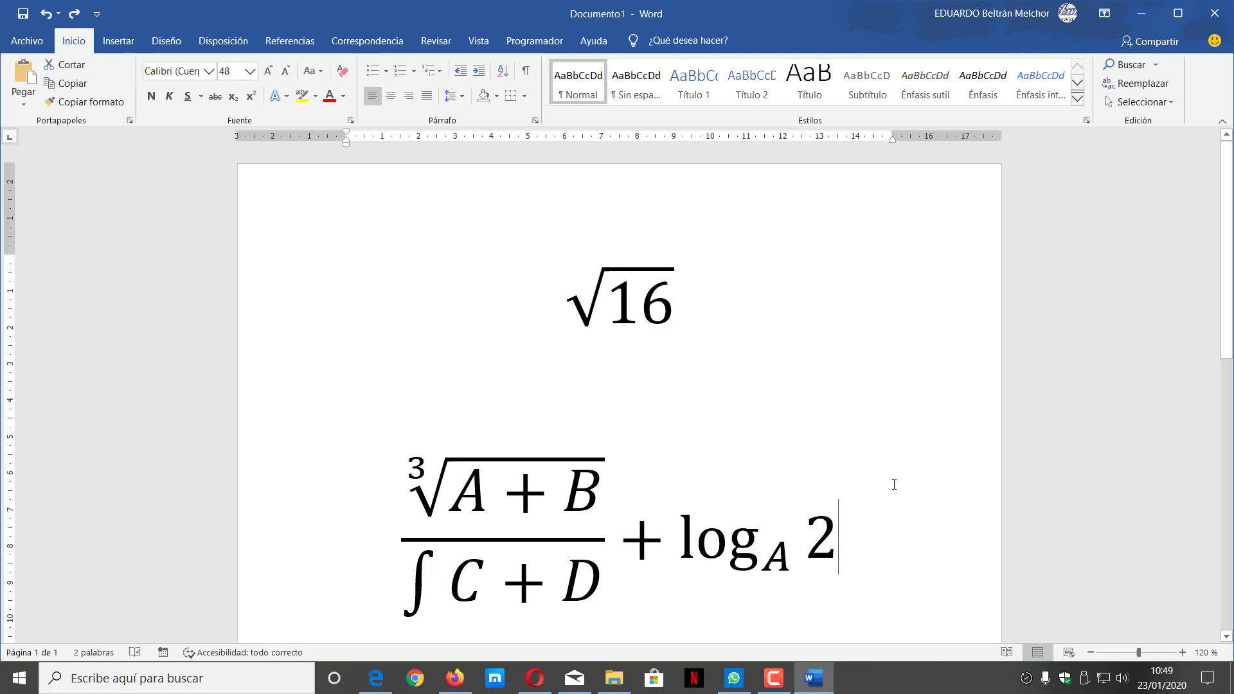
scroll(399, 395, down, 1)
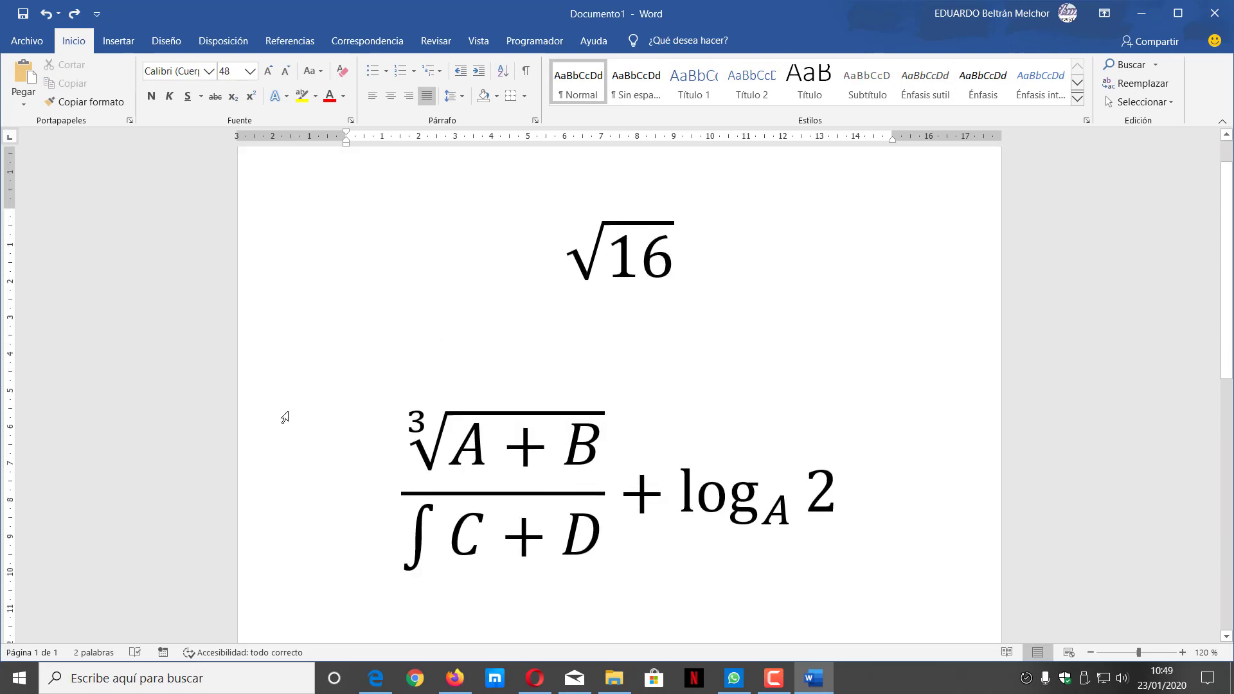
click(287, 440)
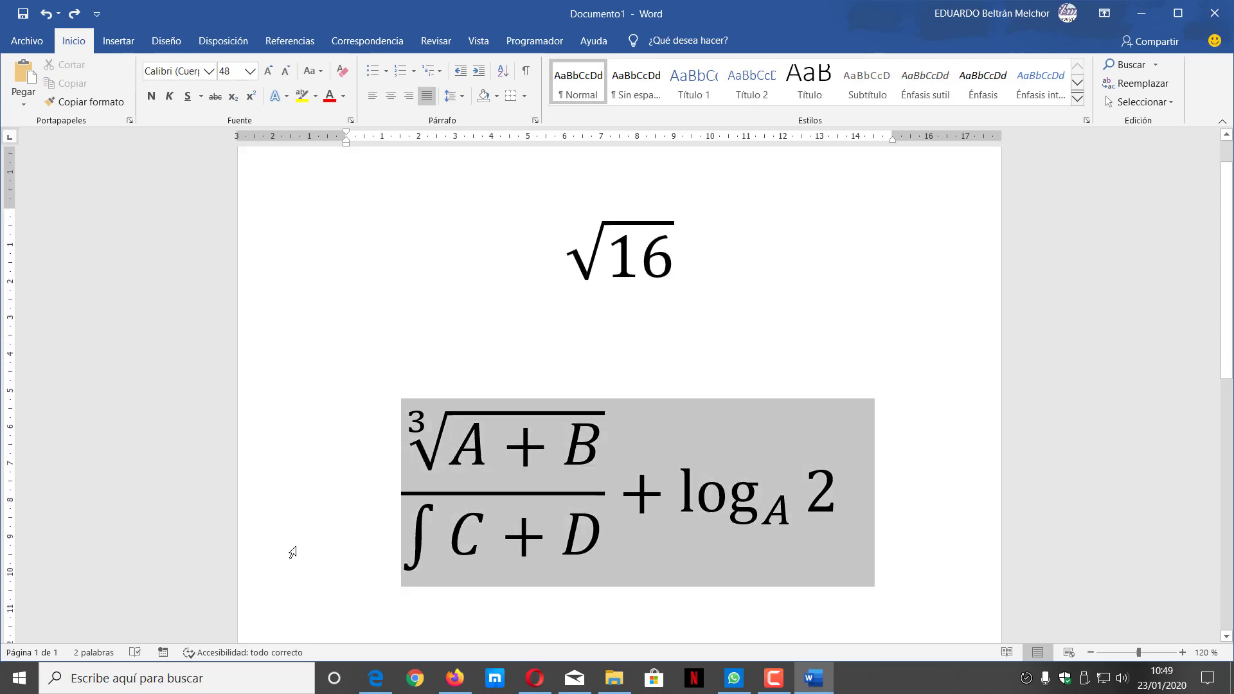
click(250, 71)
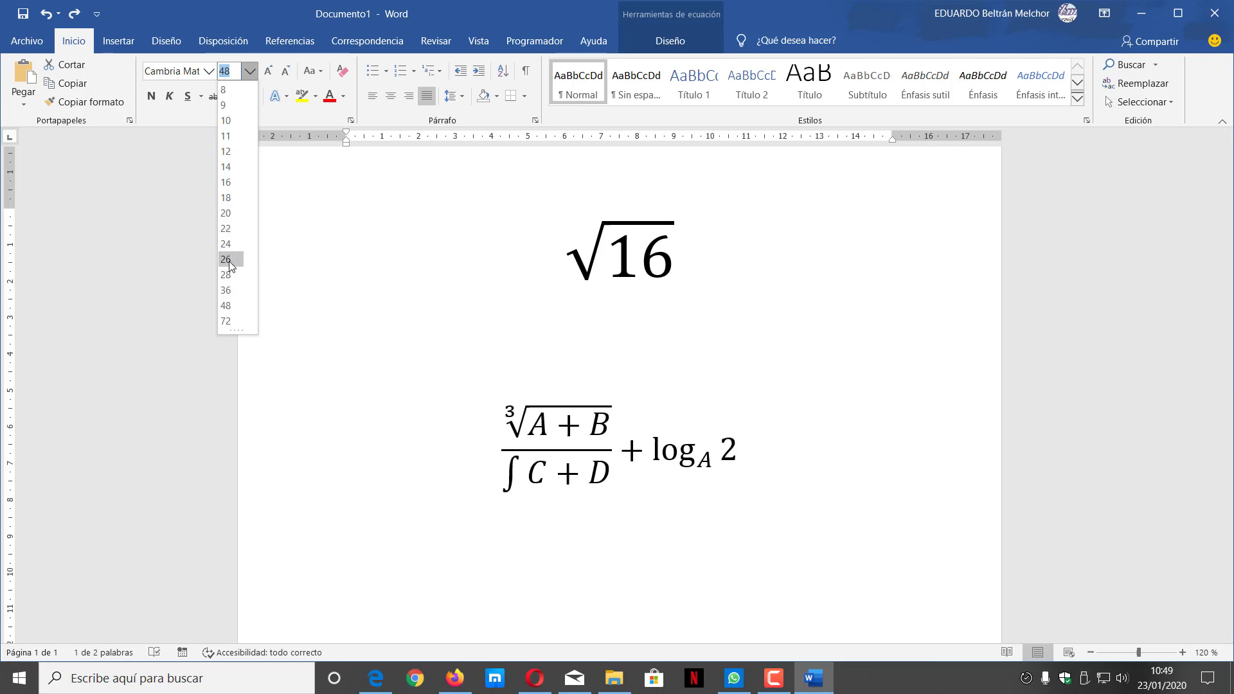
click(228, 259)
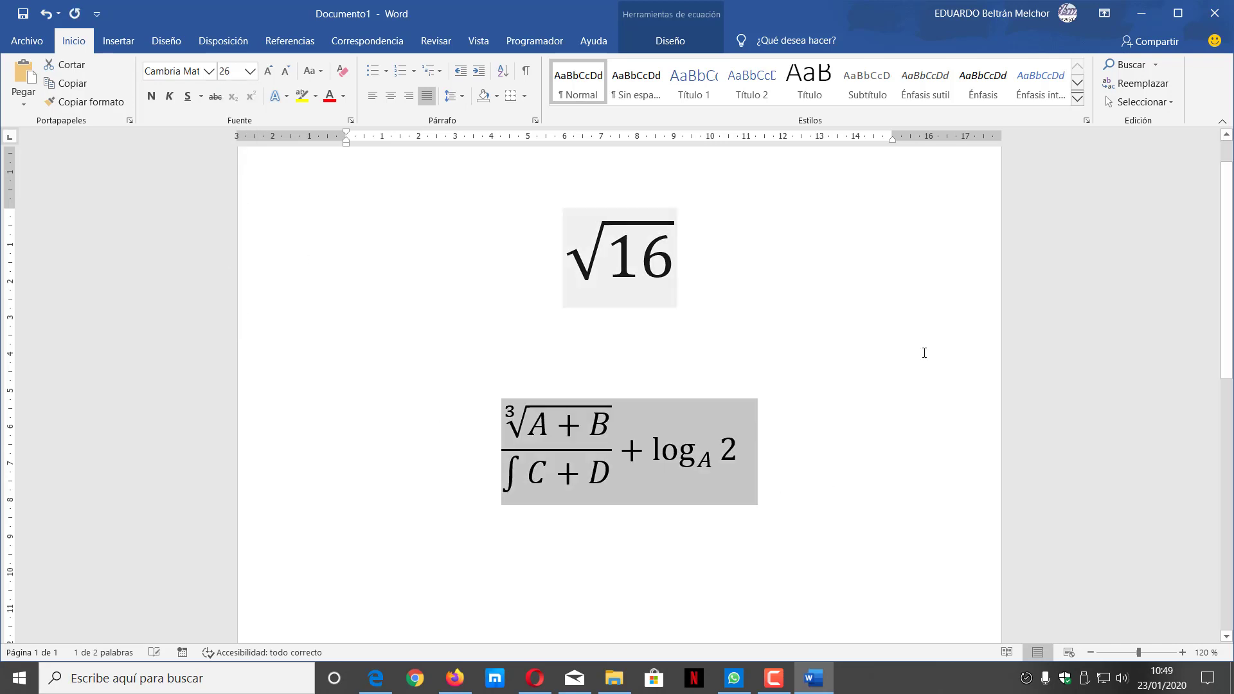
click(867, 414)
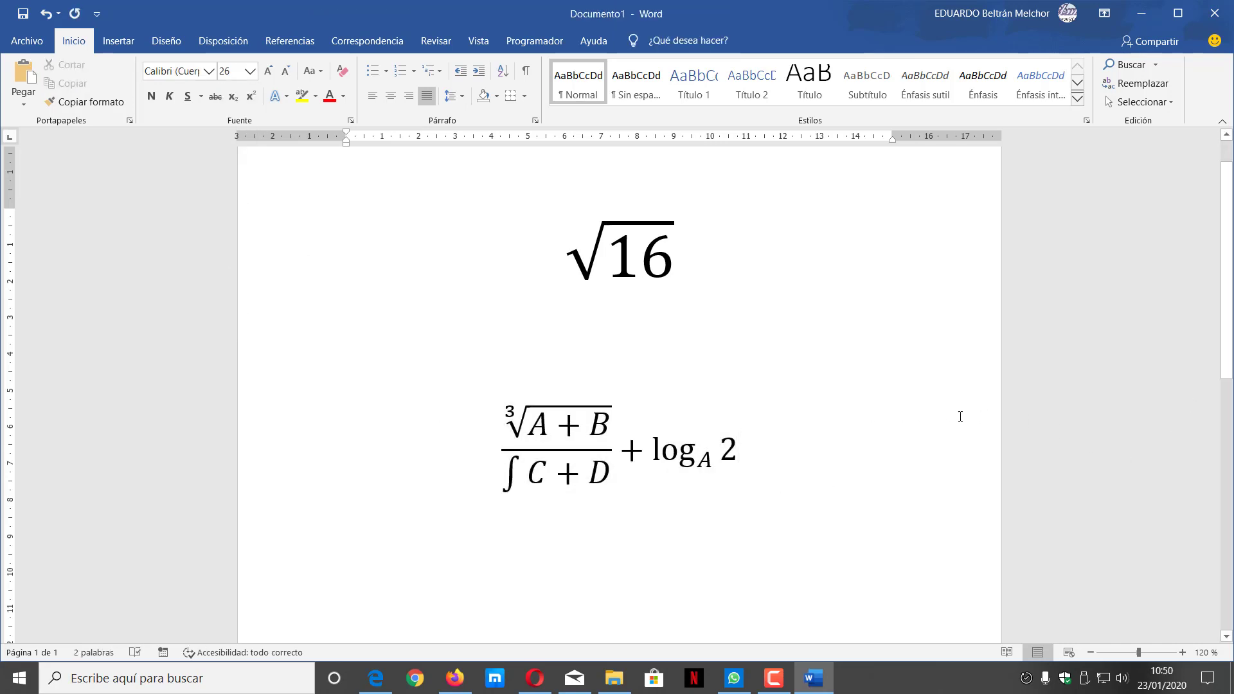